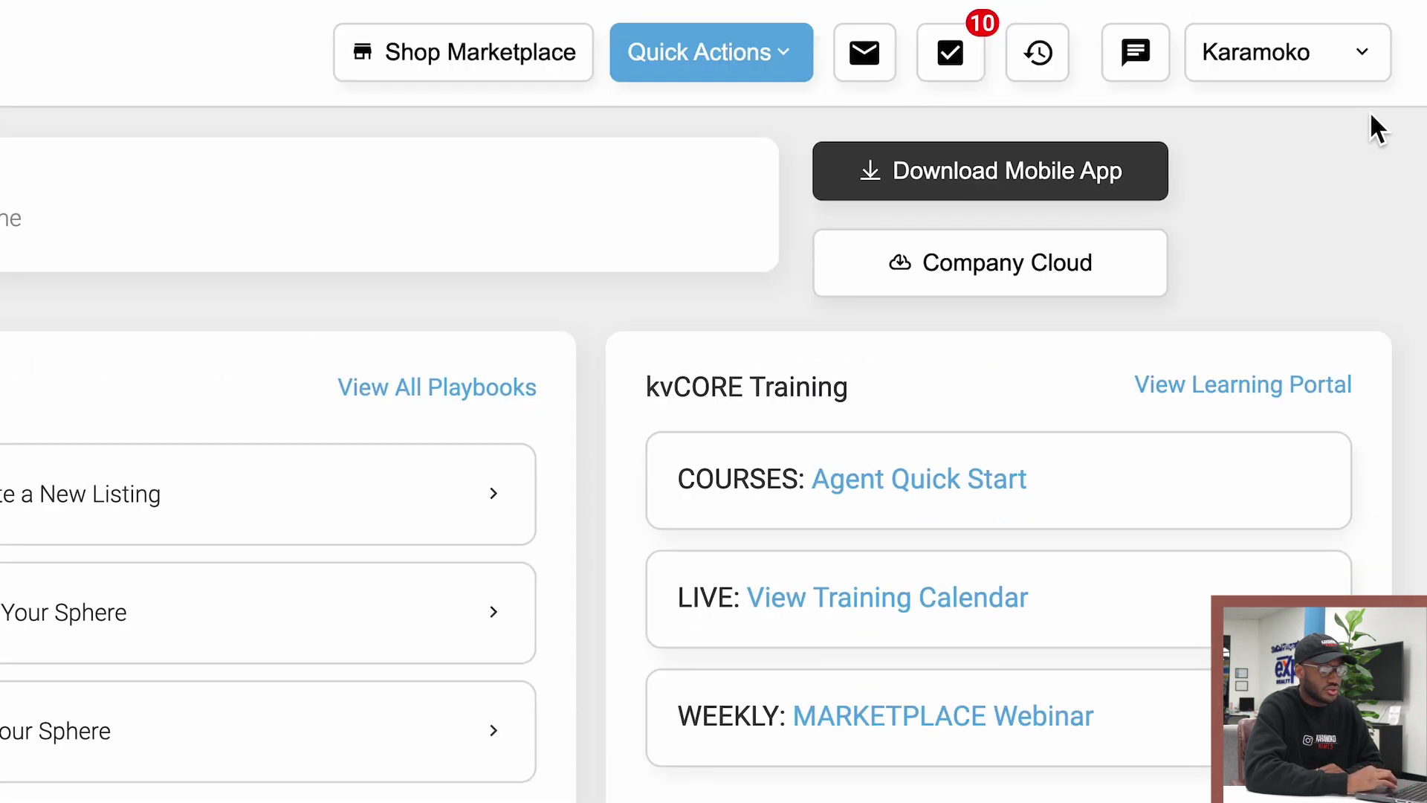
Go to My Profile from the account menu under your name in the top-right
left_click(1332, 76)
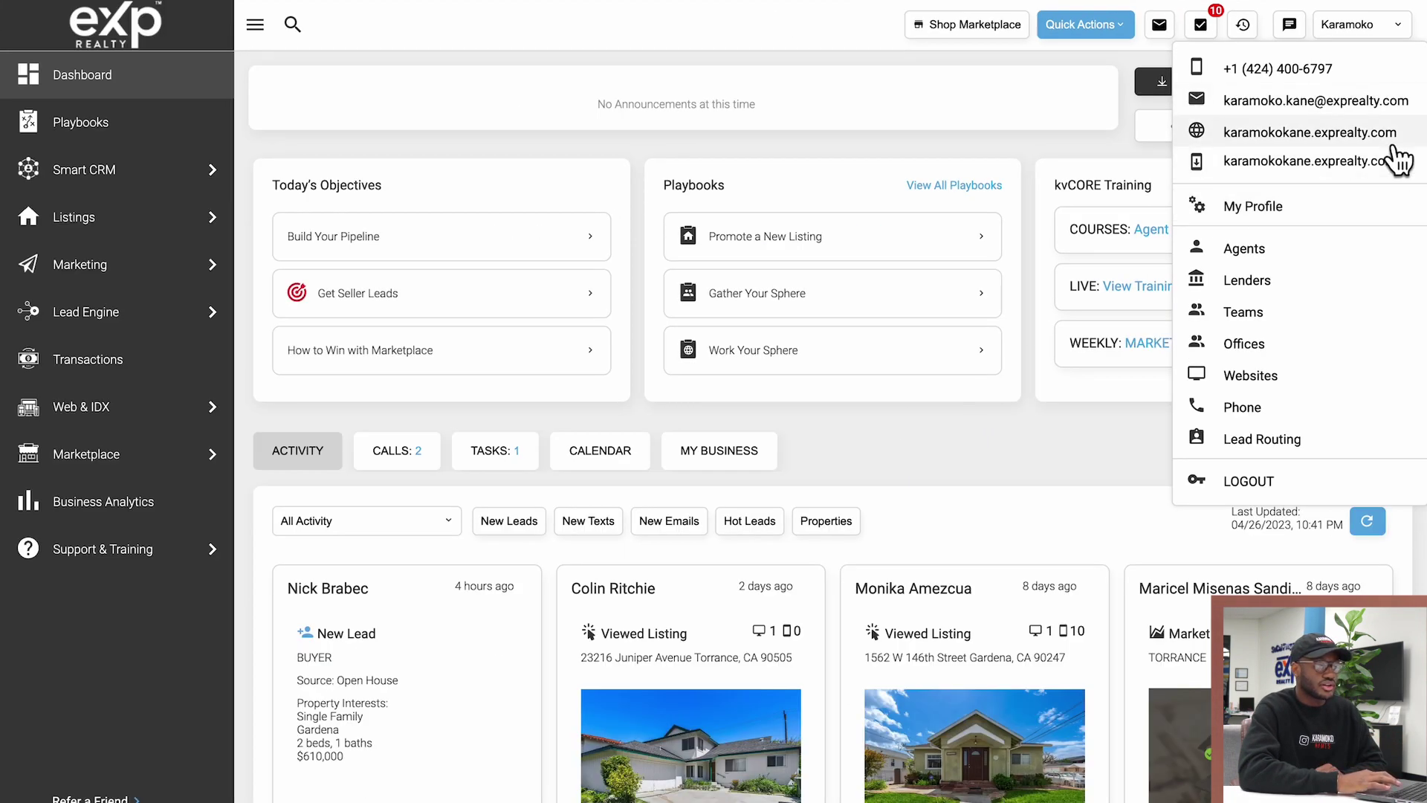
left_click(1223, 438)
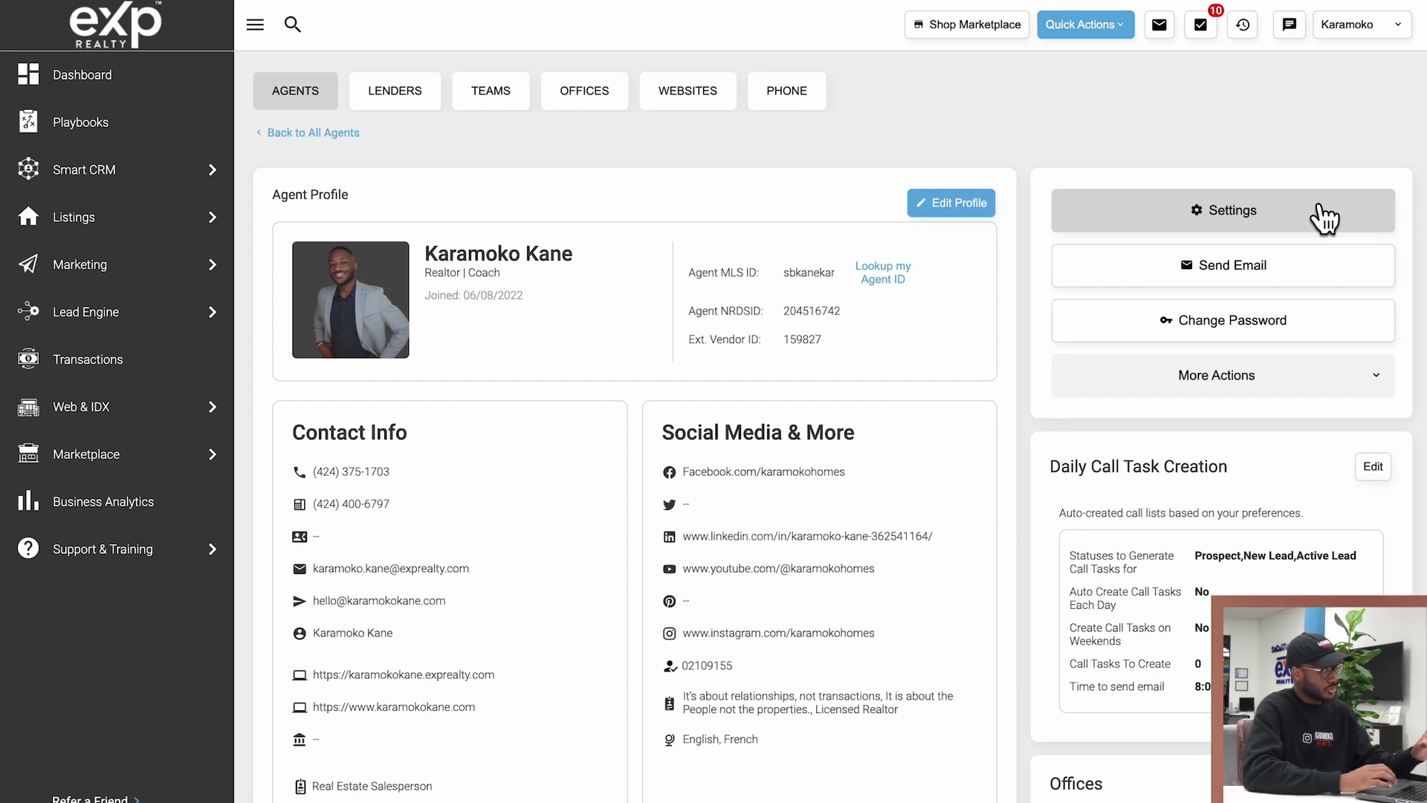
Collapse the left navigation sidebar to icons only
left_click(255, 24)
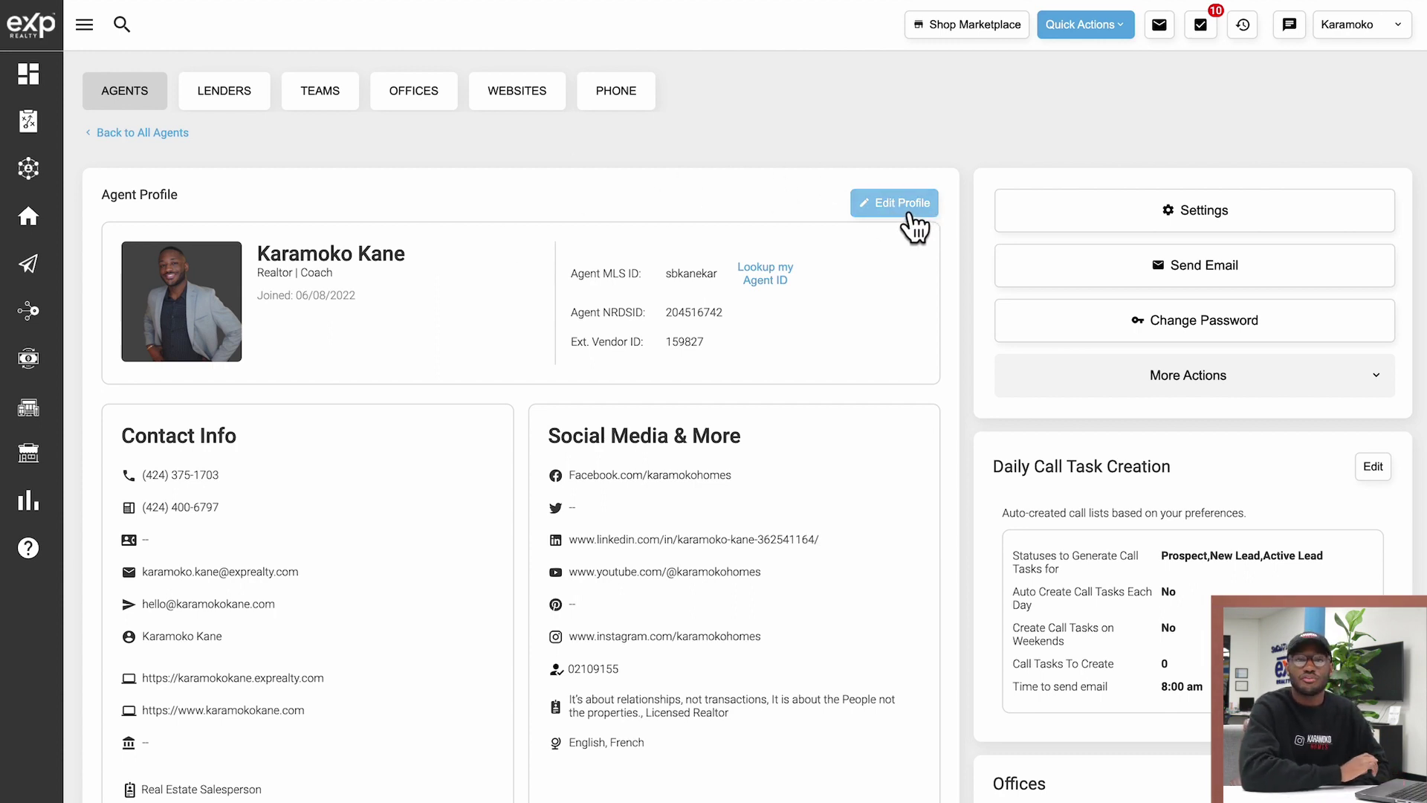
Switch the profile into edit mode and look over its editable fields
left_click(909, 212)
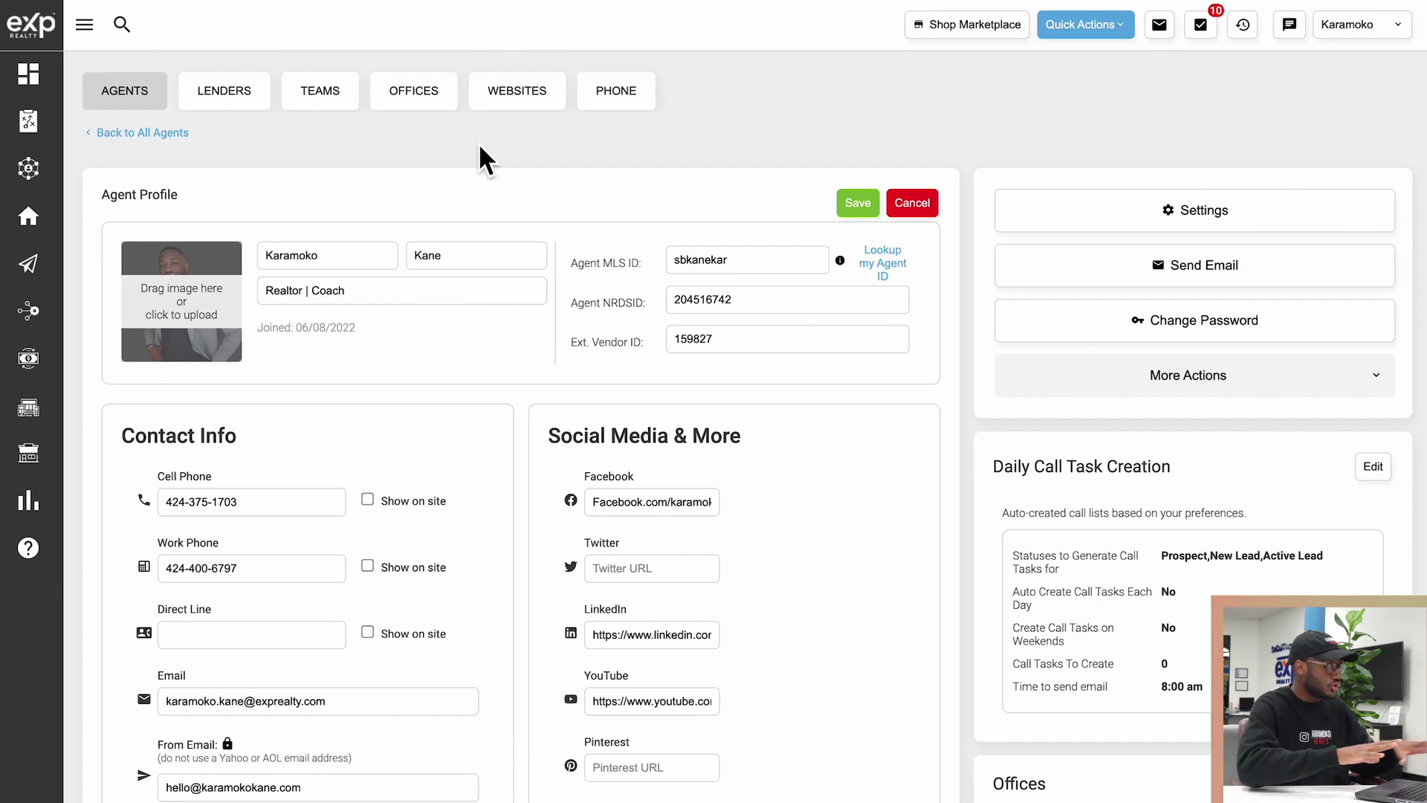
scroll(479, 146, "down", 3)
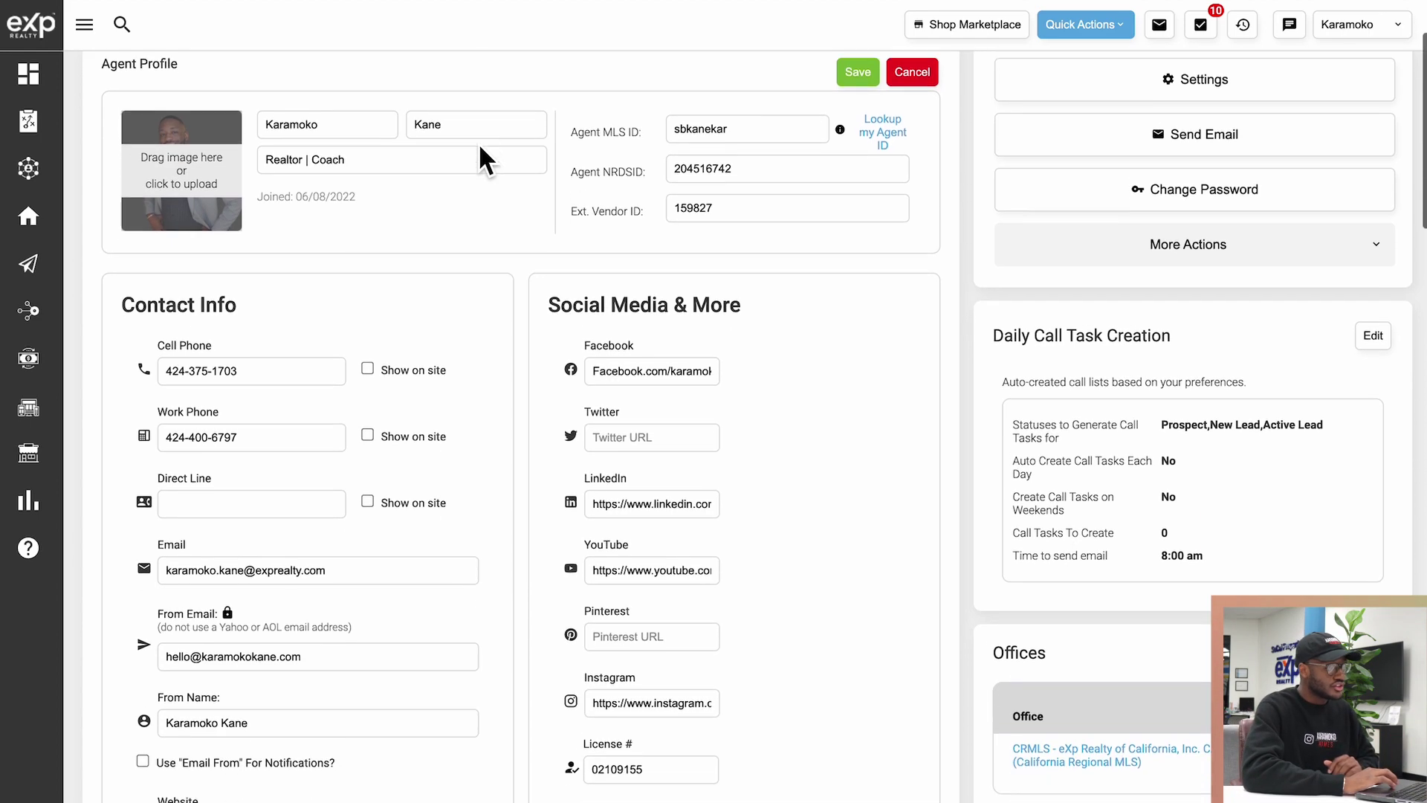
scroll(479, 146, "up", 1)
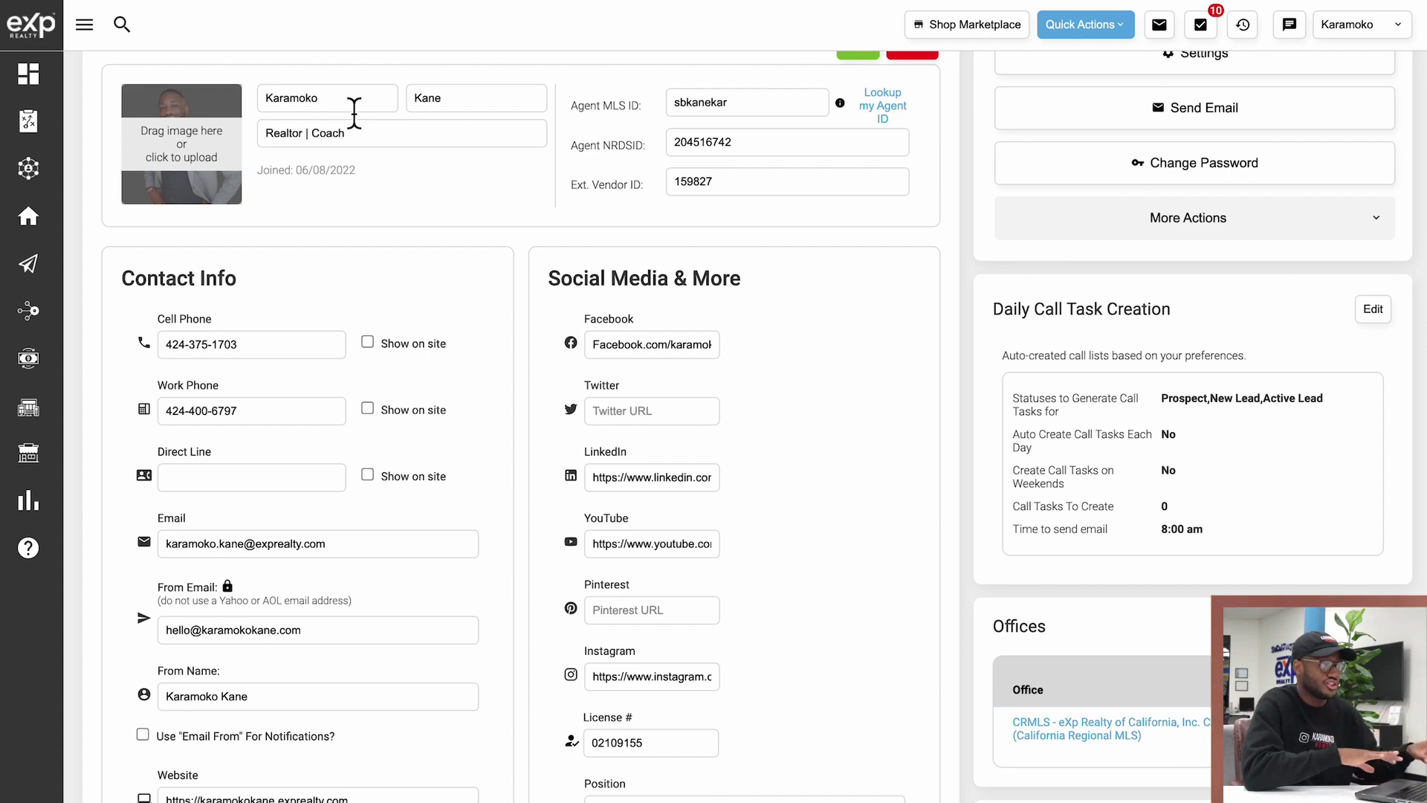
left_click(351, 110)
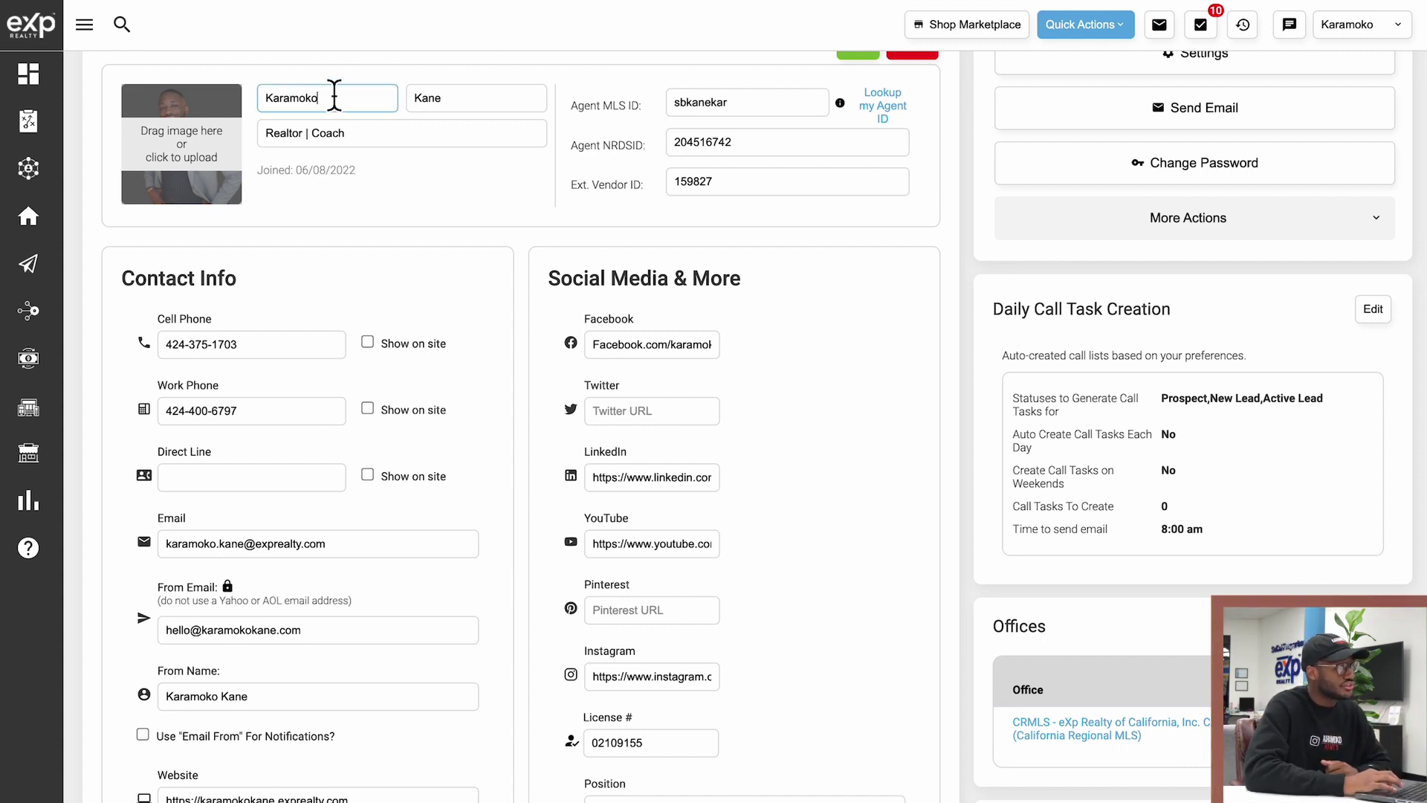
triple_click(409, 141)
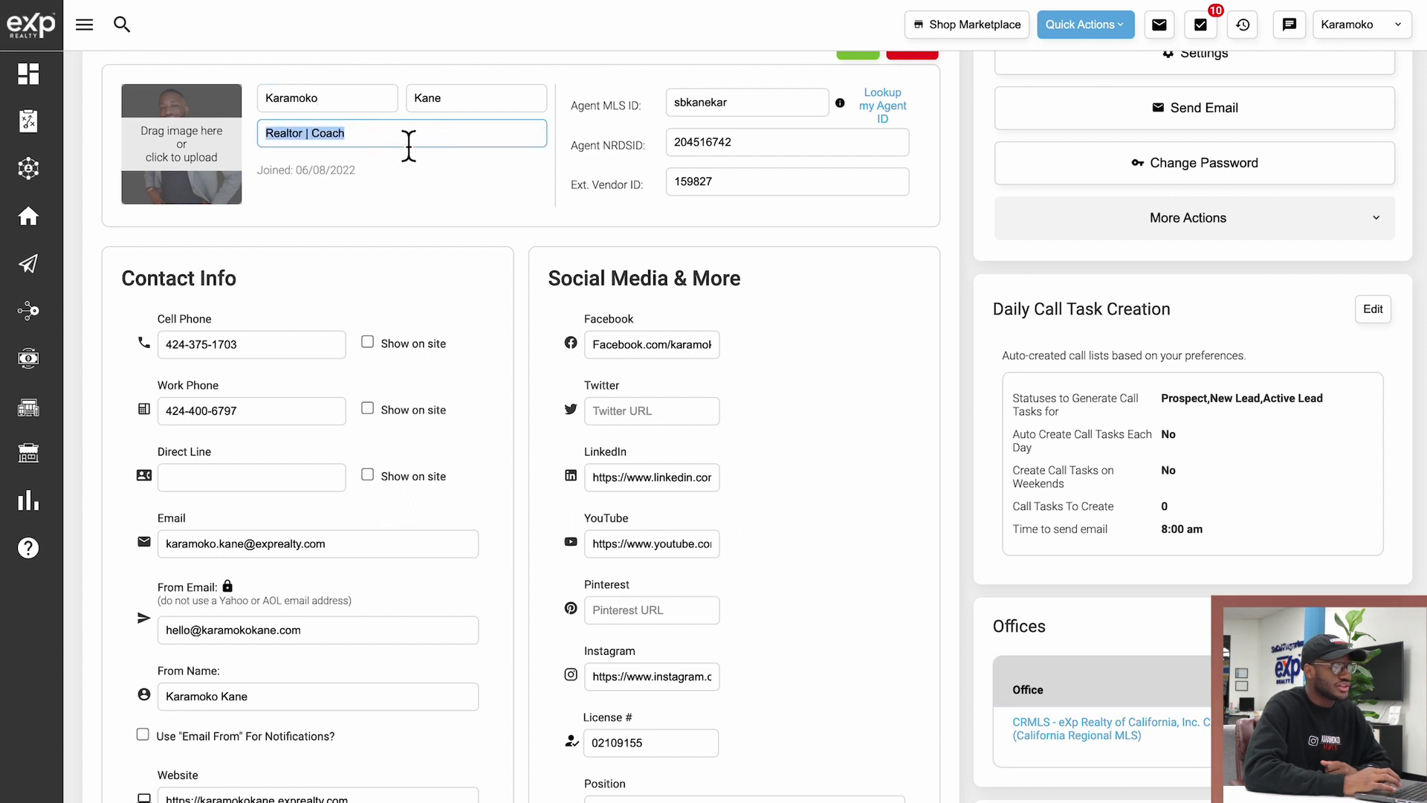
left_click(449, 142)
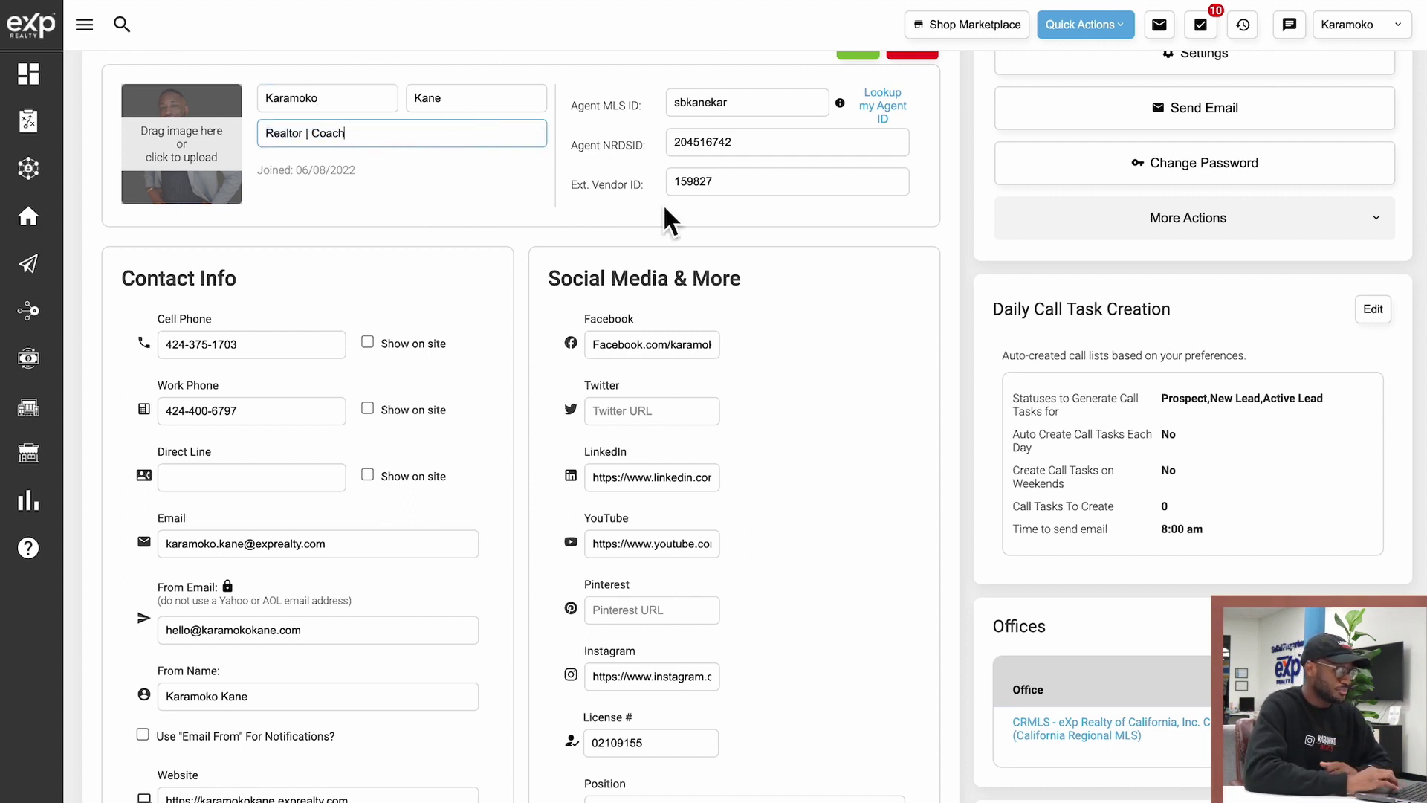
scroll(663, 204, "up", 2)
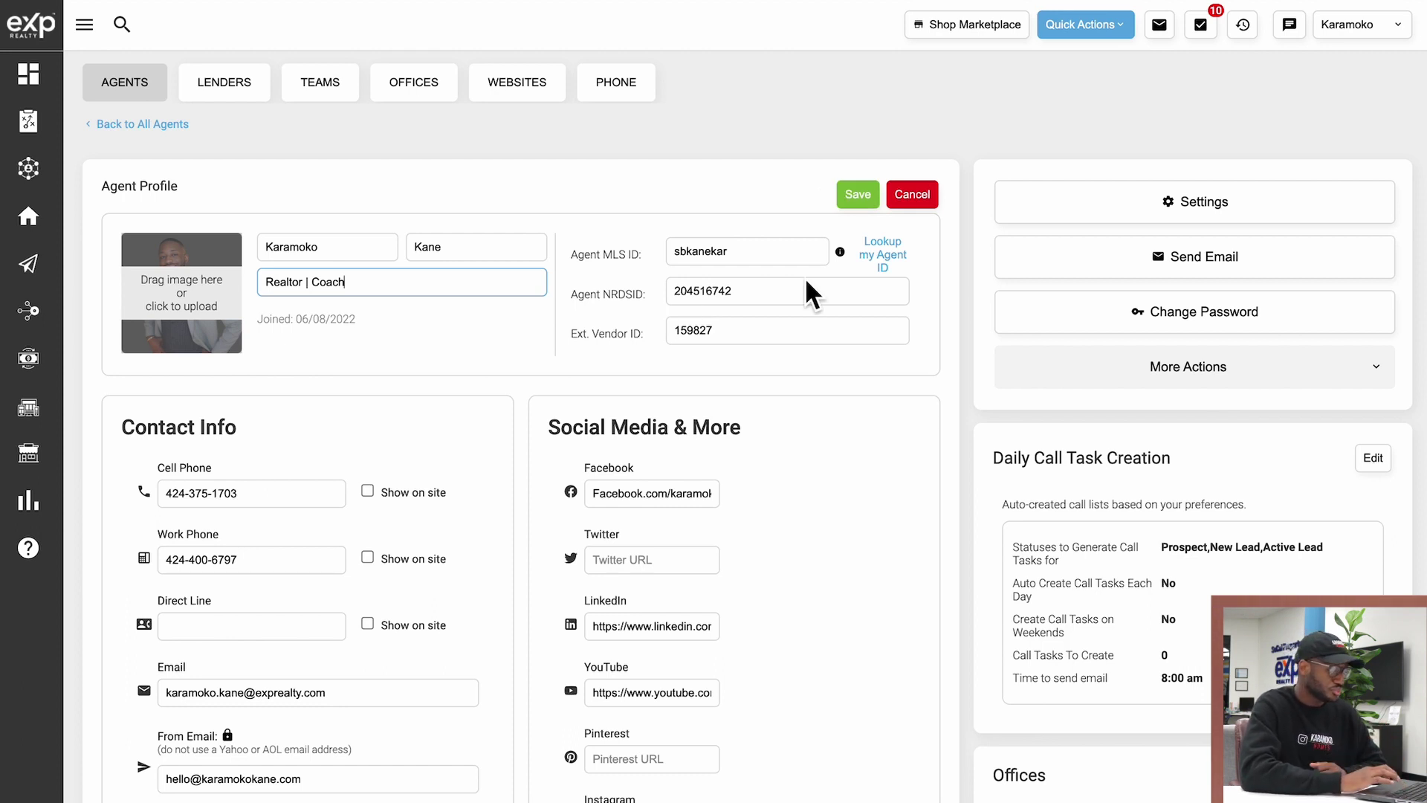
scroll(636, 221, "down", 5)
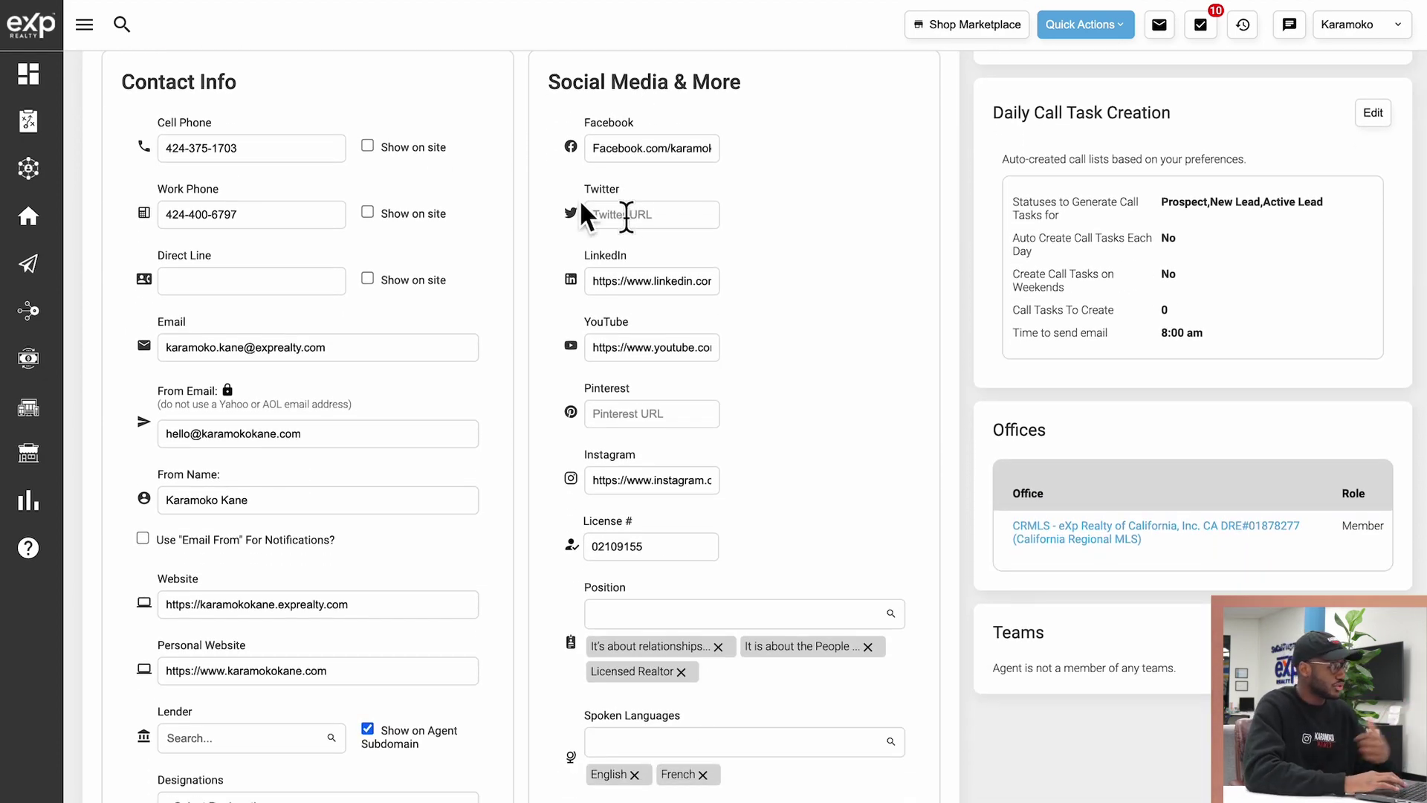
scroll(435, 104, "down", 1)
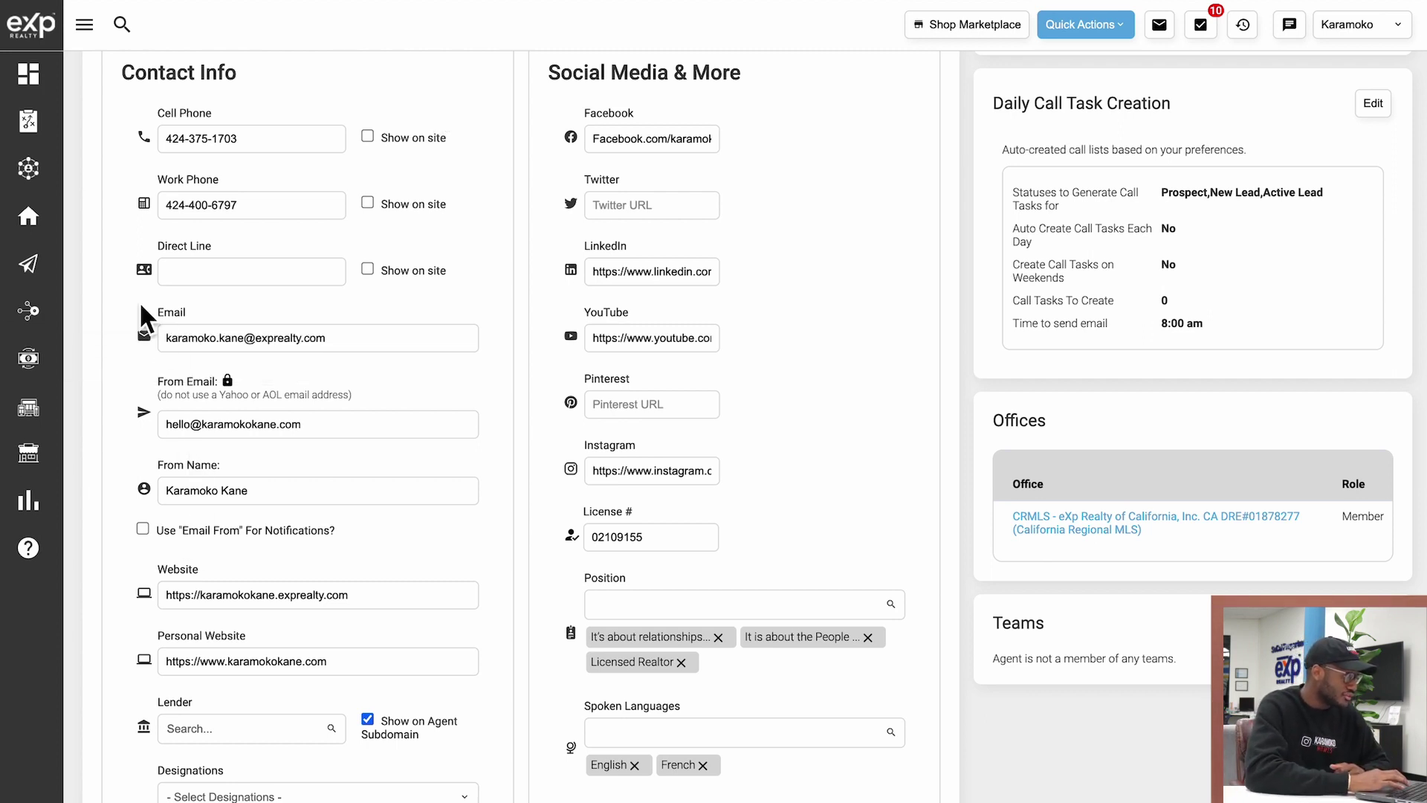
scroll(141, 354, "down", 1)
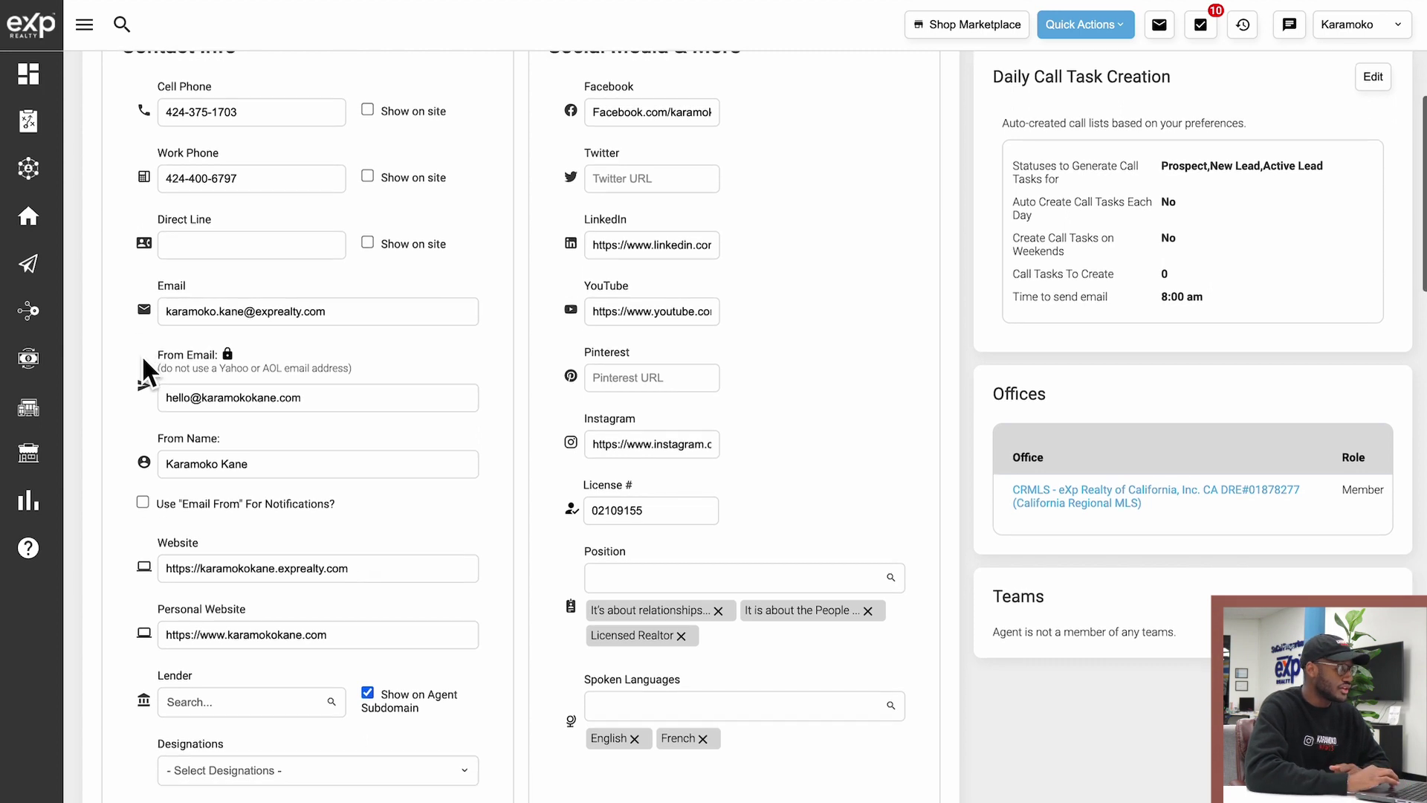
left_click(366, 268)
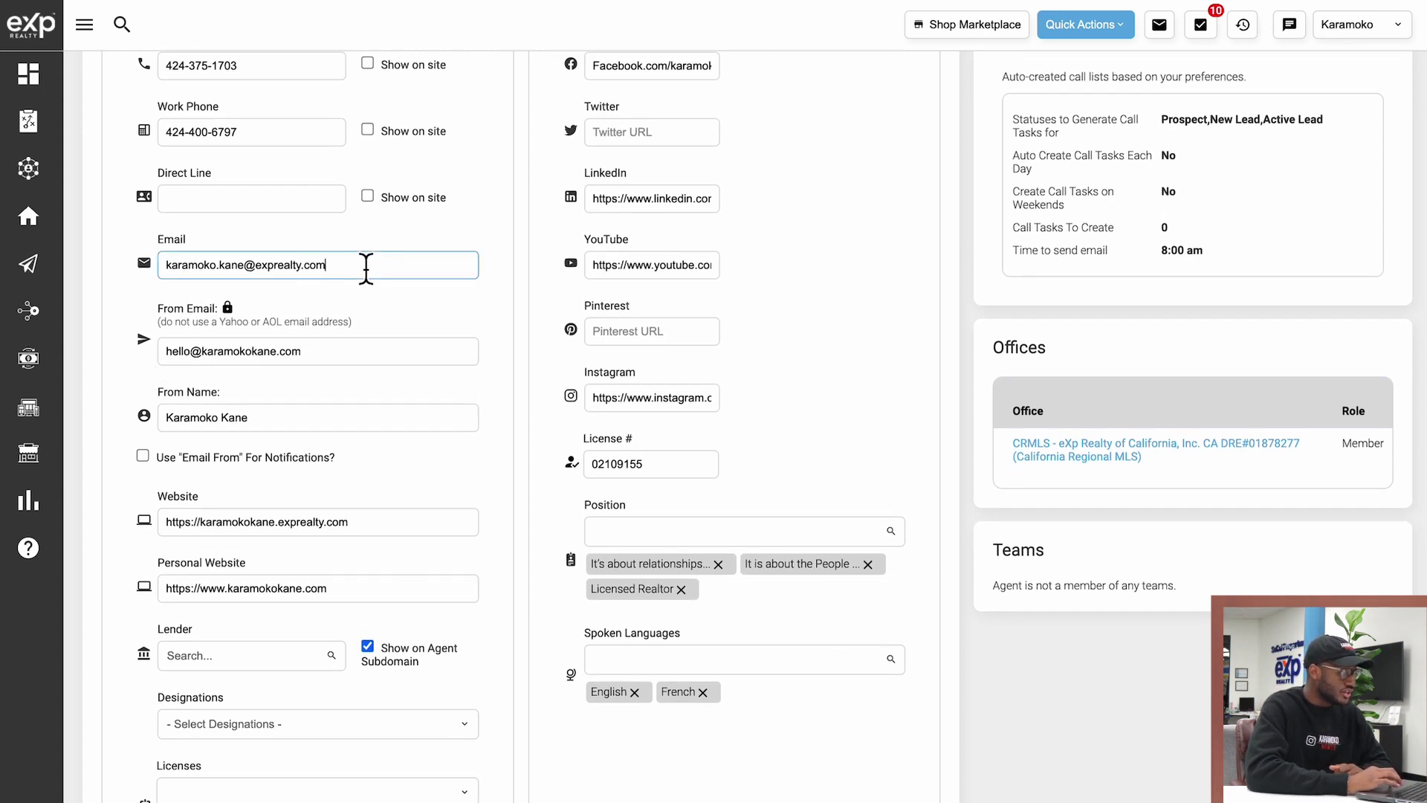
left_click(391, 268)
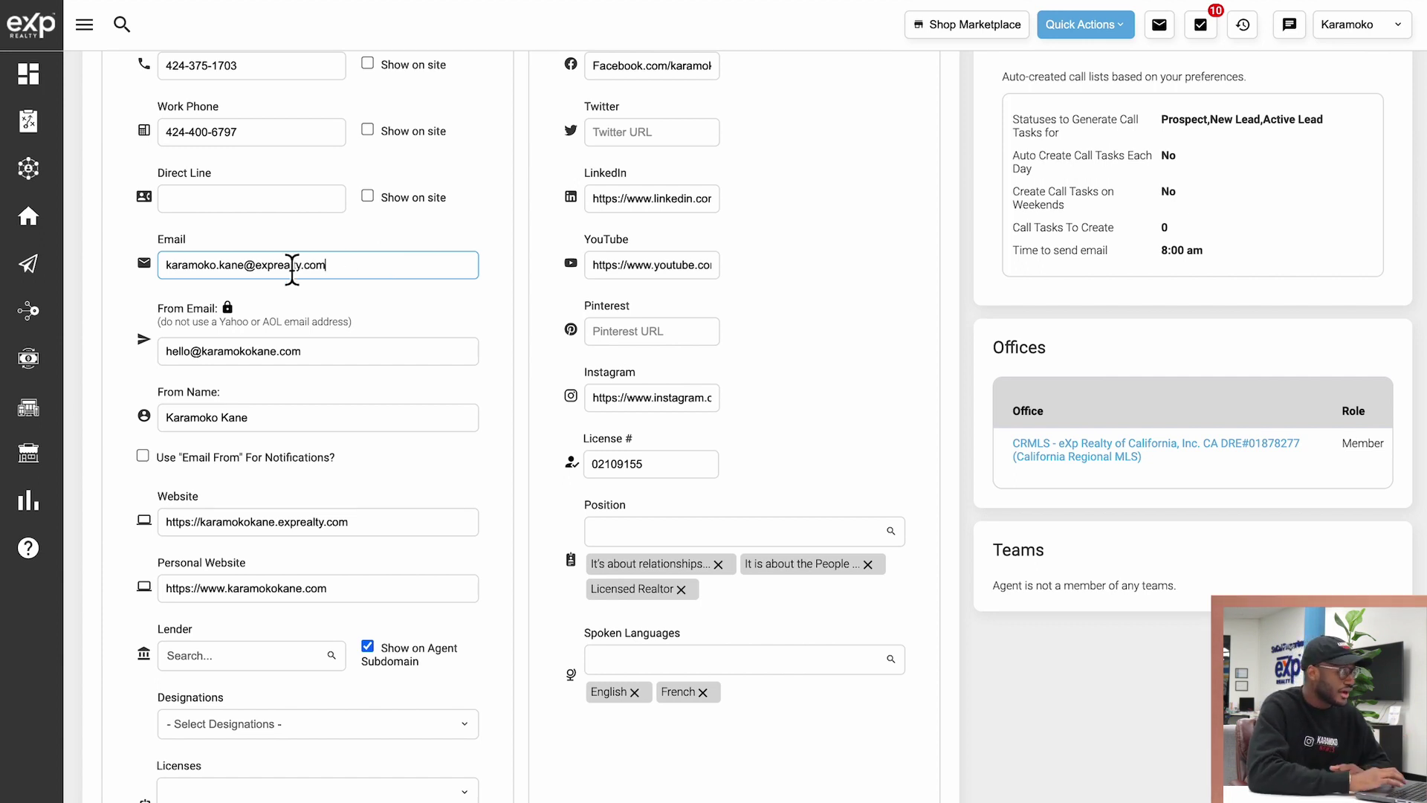
left_click(359, 358)
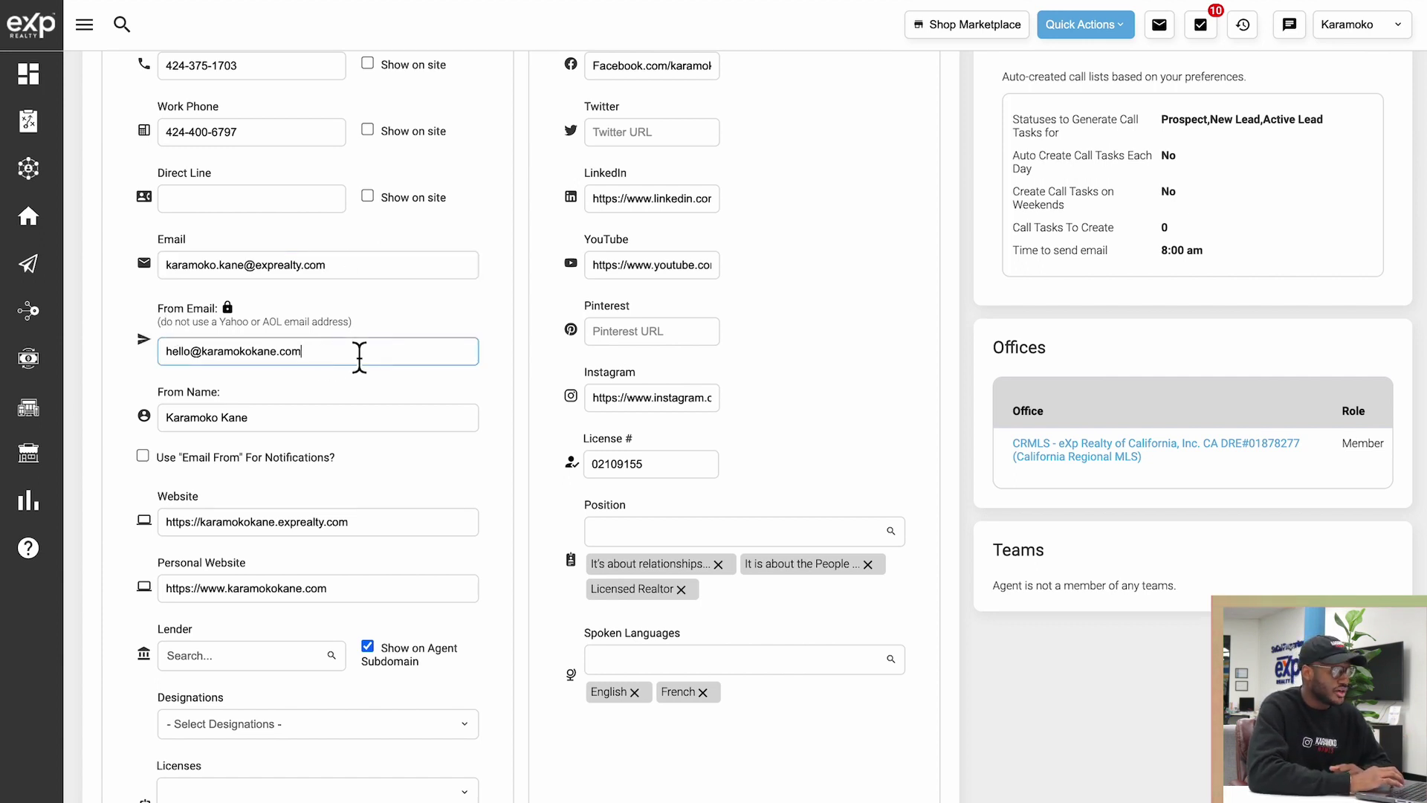
left_click(470, 329)
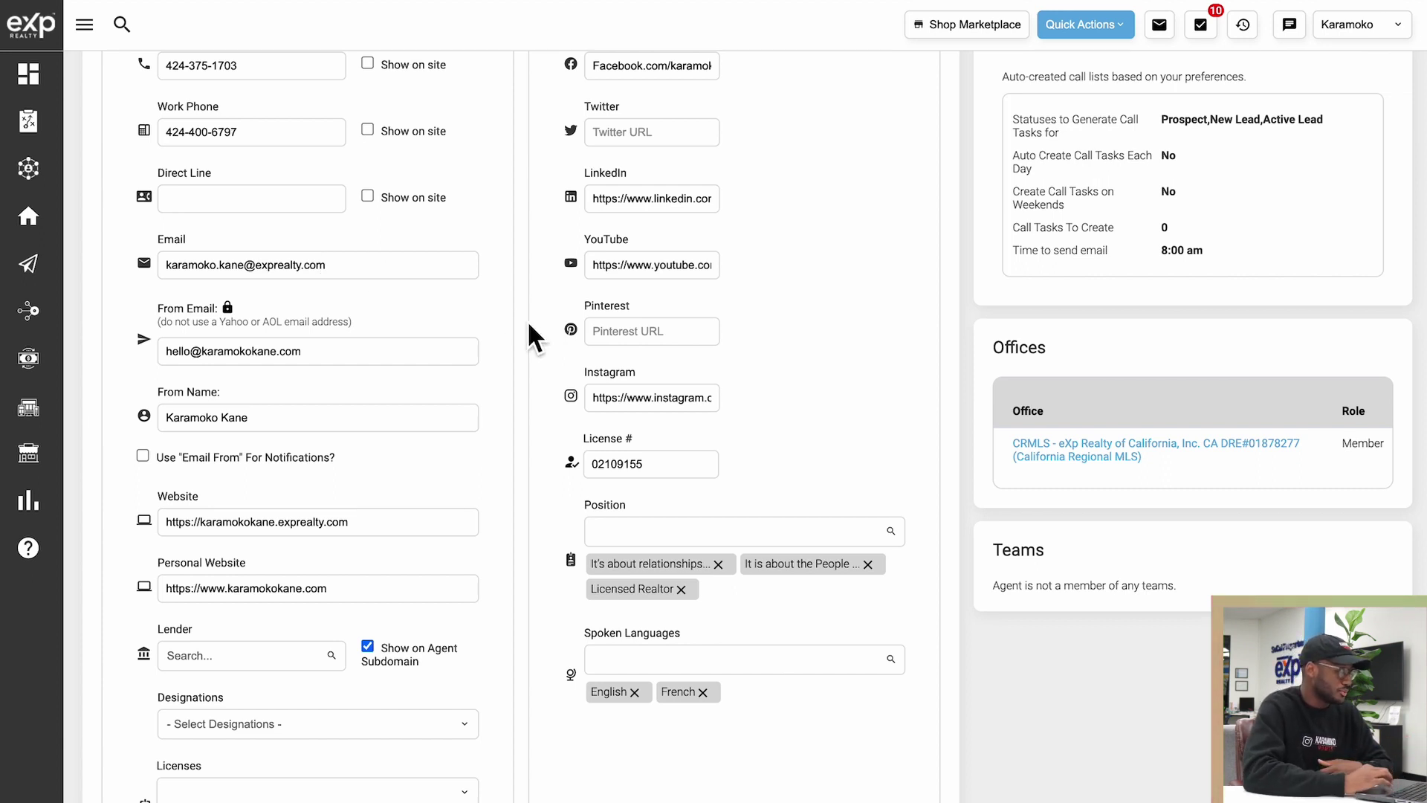
scroll(527, 319, "down", 3)
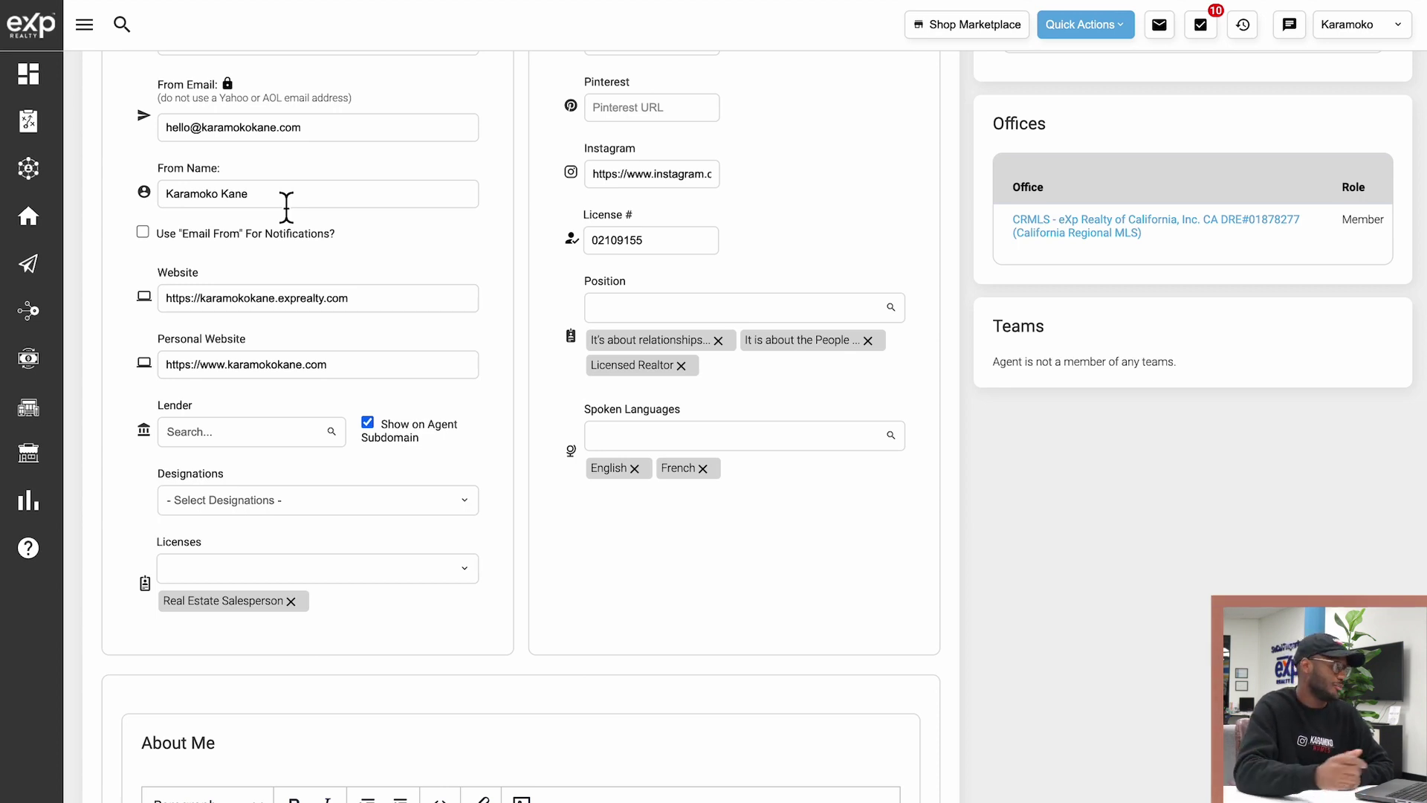
scroll(286, 206, "down", 2)
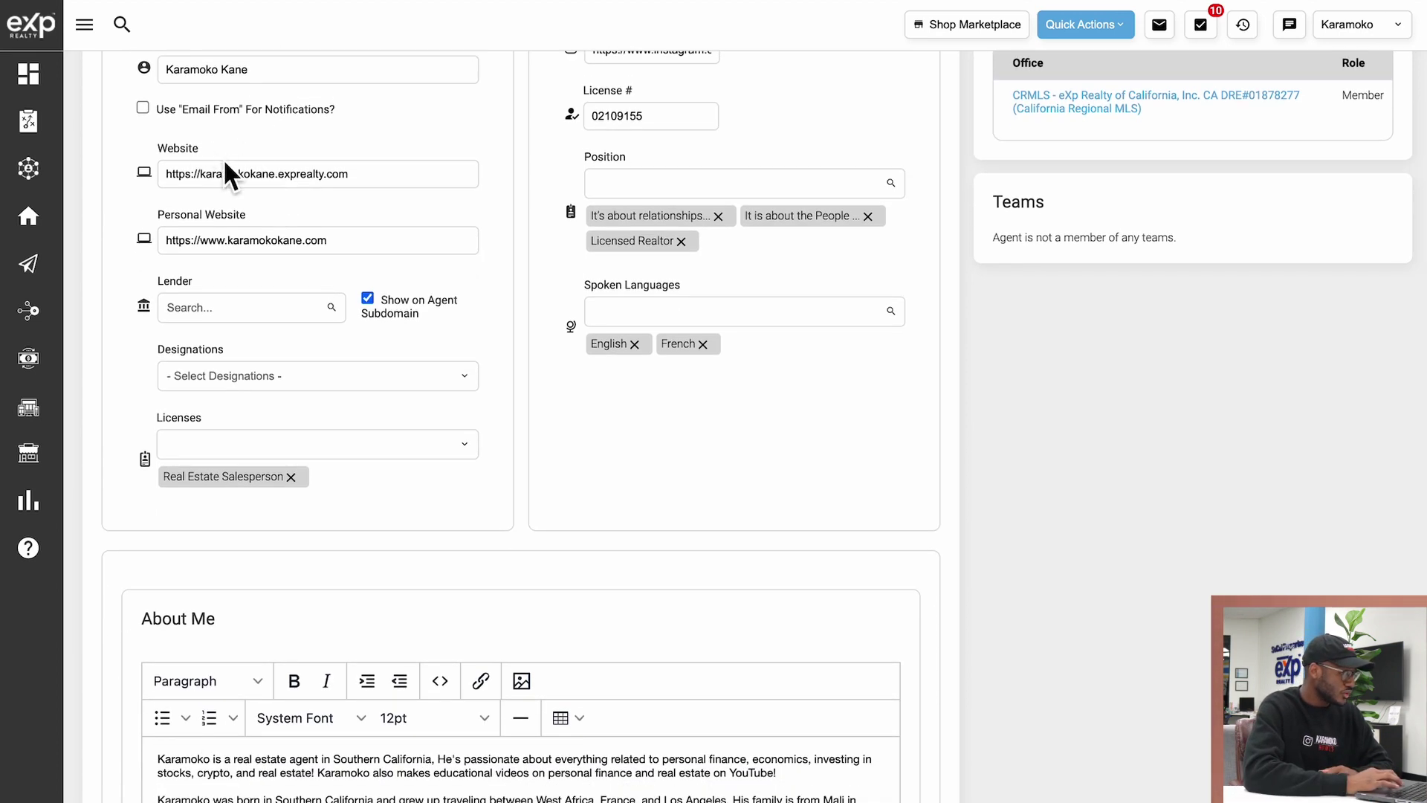
left_click(335, 176)
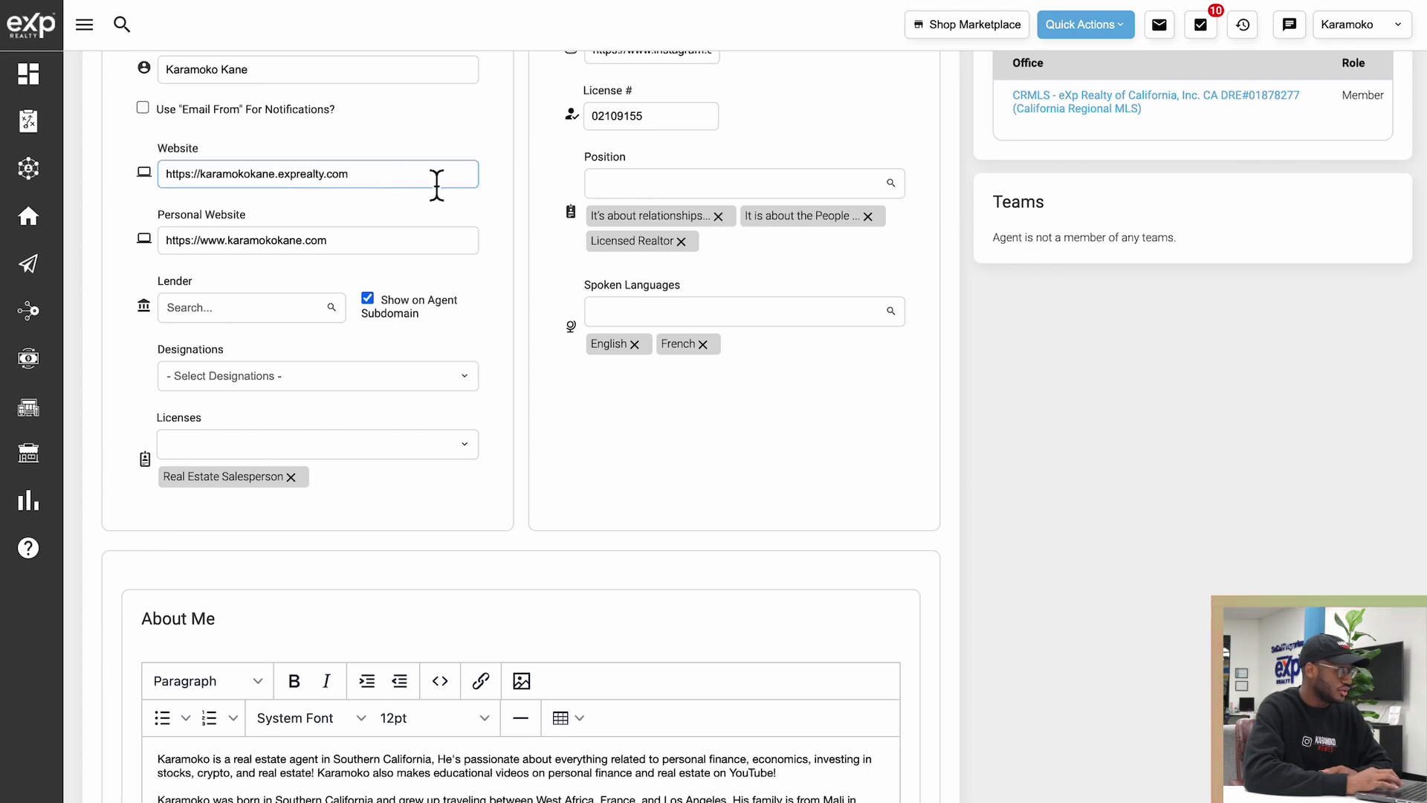
left_click(408, 176)
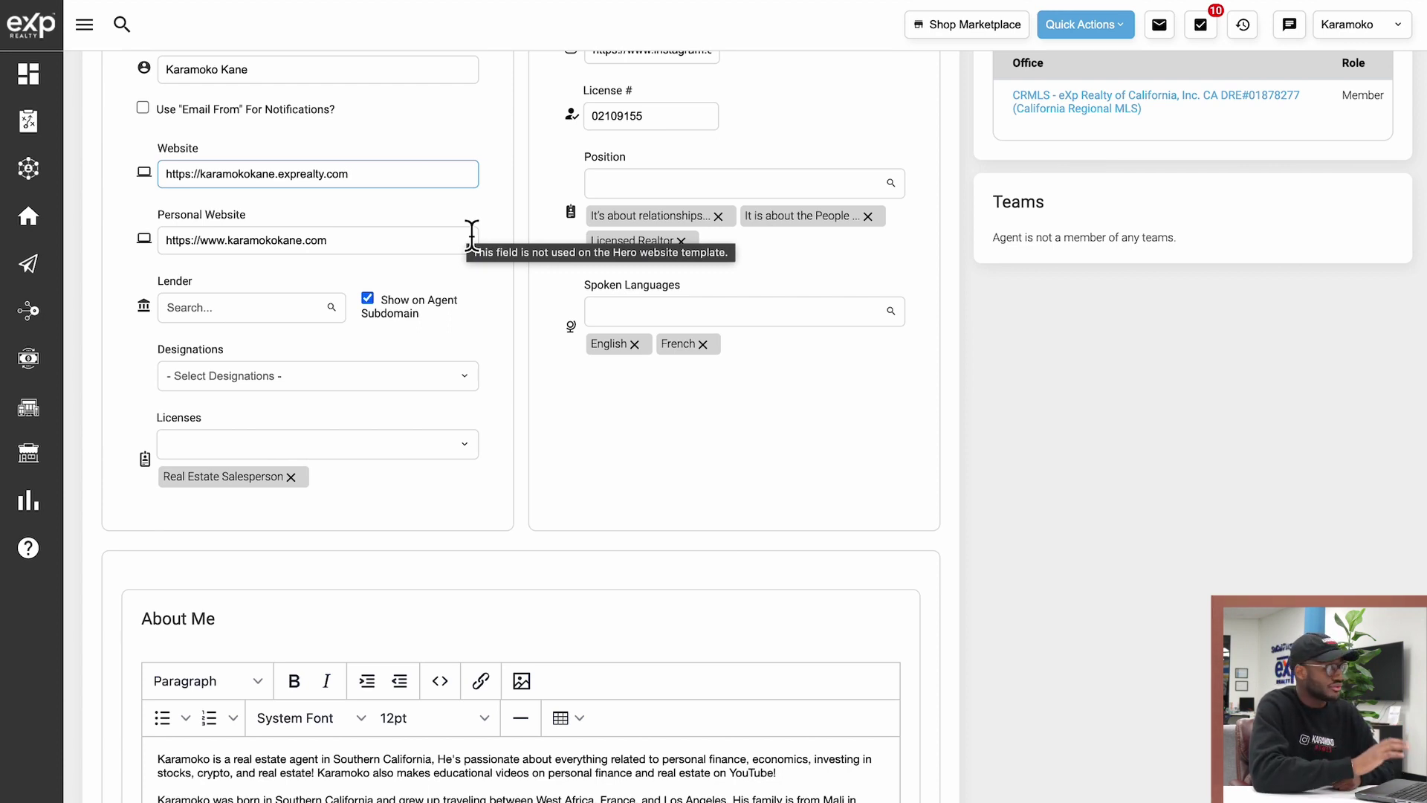
left_click(378, 247)
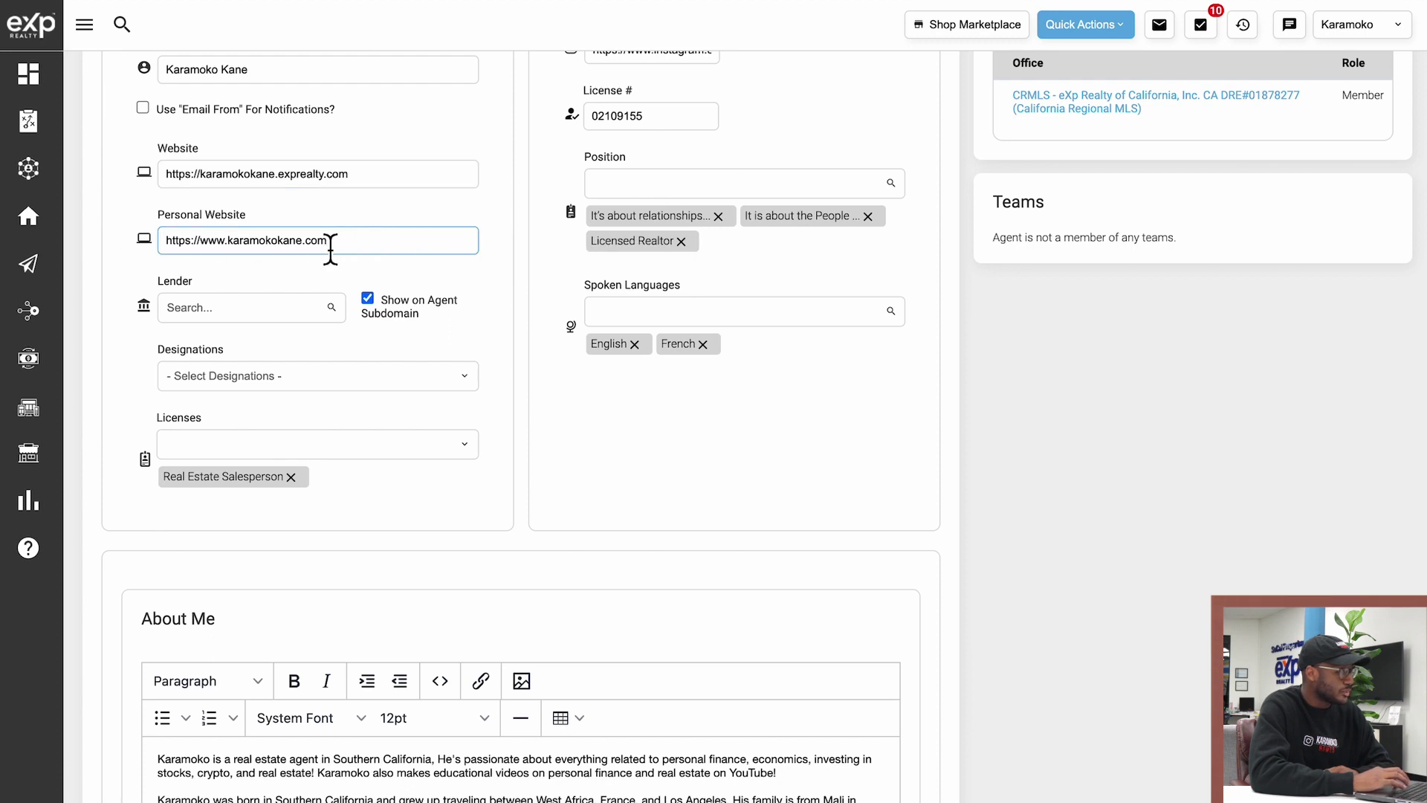
left_click(428, 269)
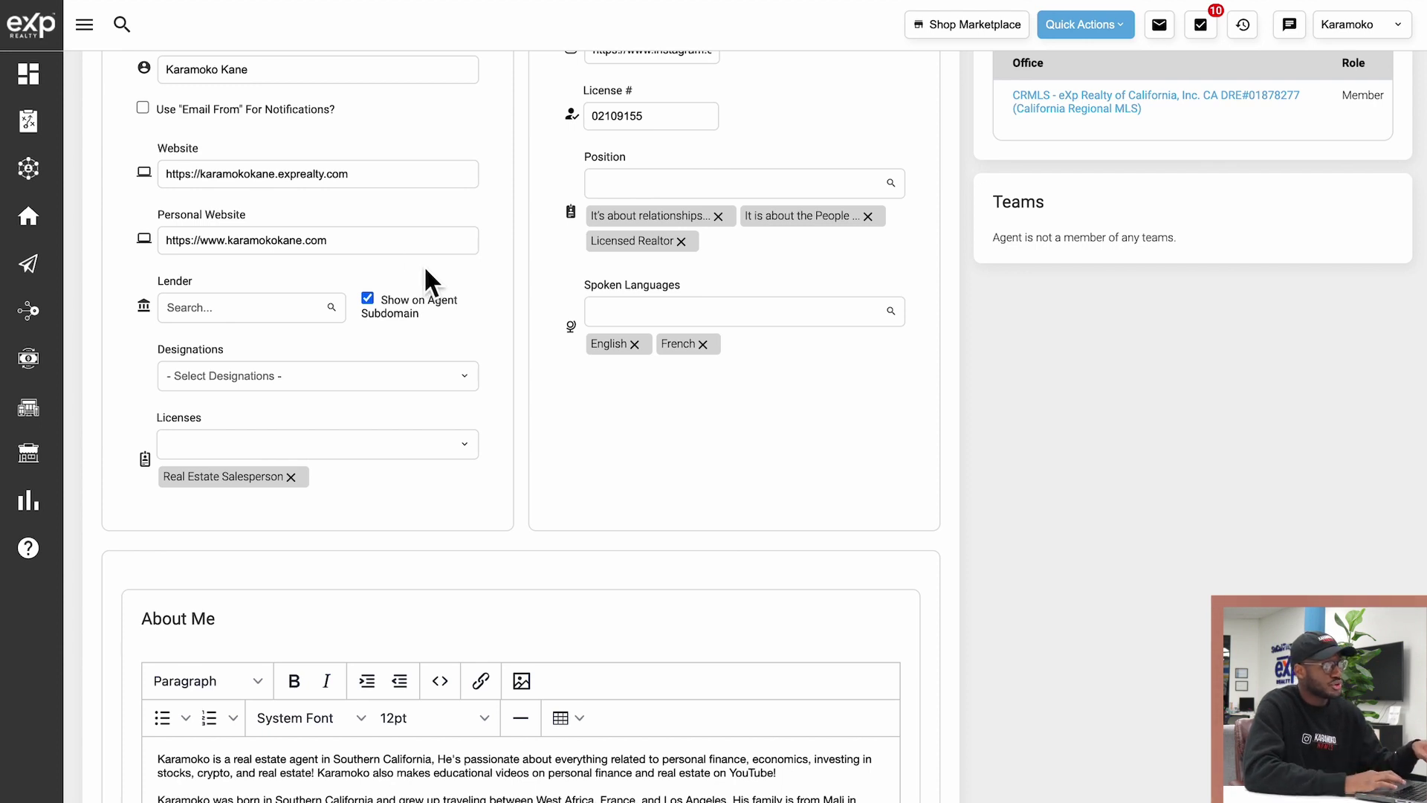
mouse_move(479, 239)
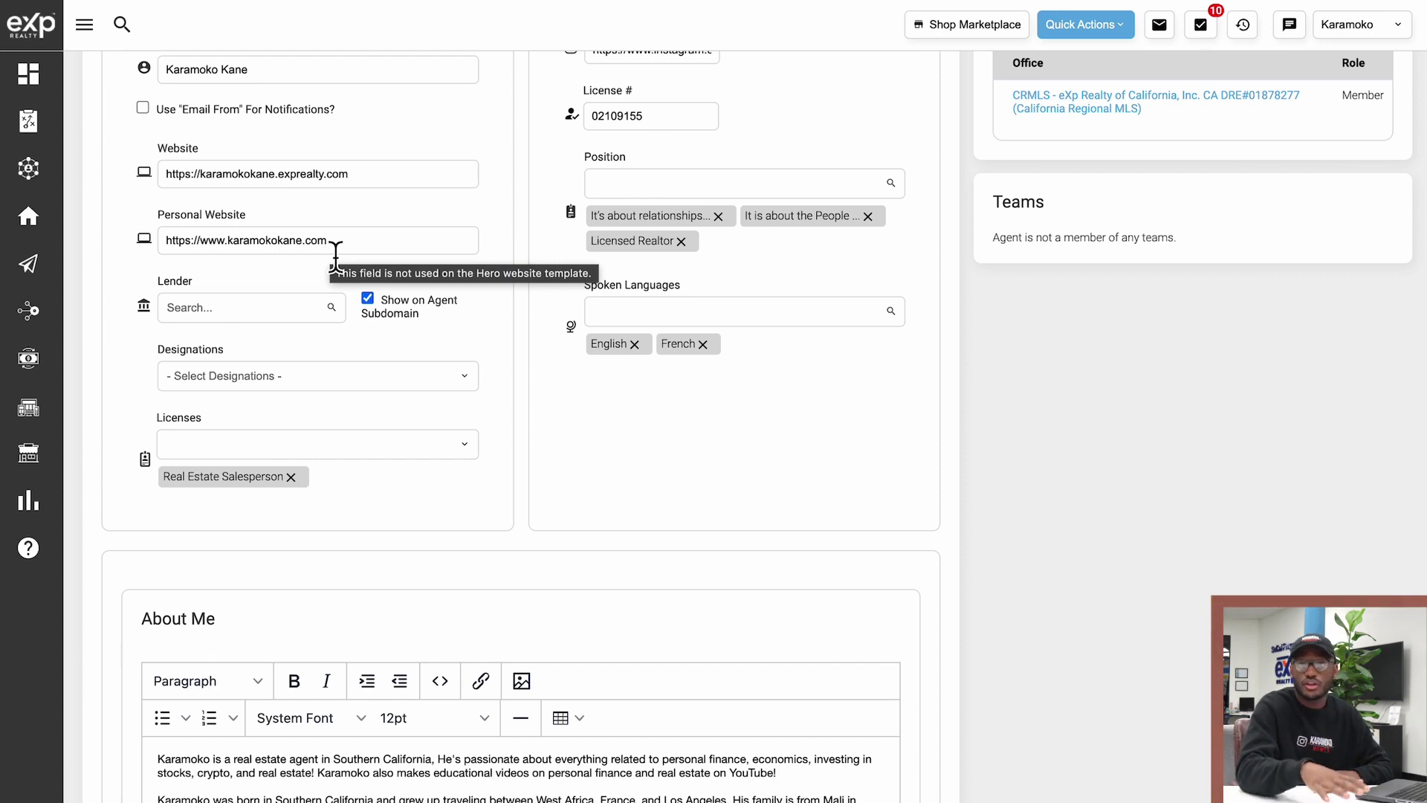
Look through the lender list on the profile form and close it without choosing a lender
scroll(335, 256, "down", 1)
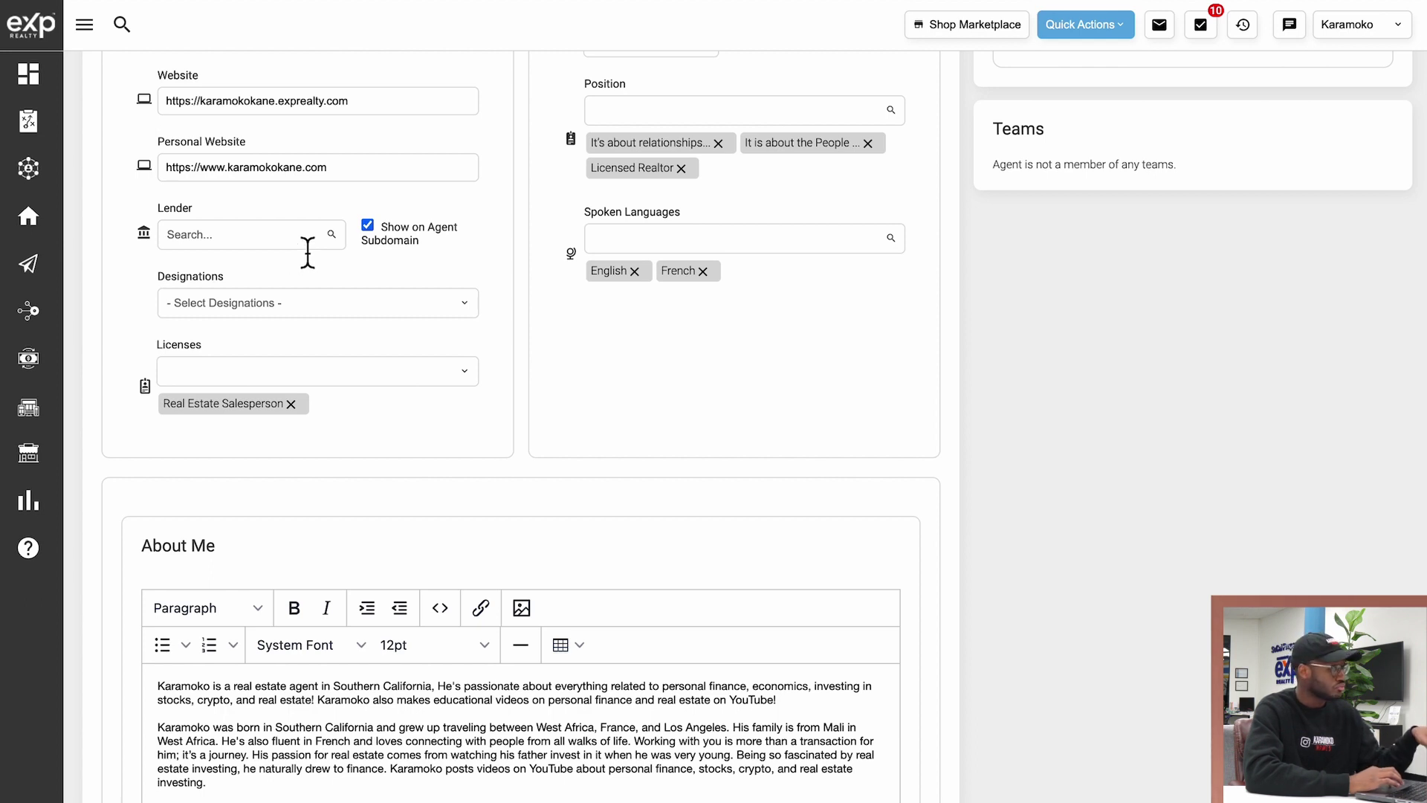
left_click(227, 248)
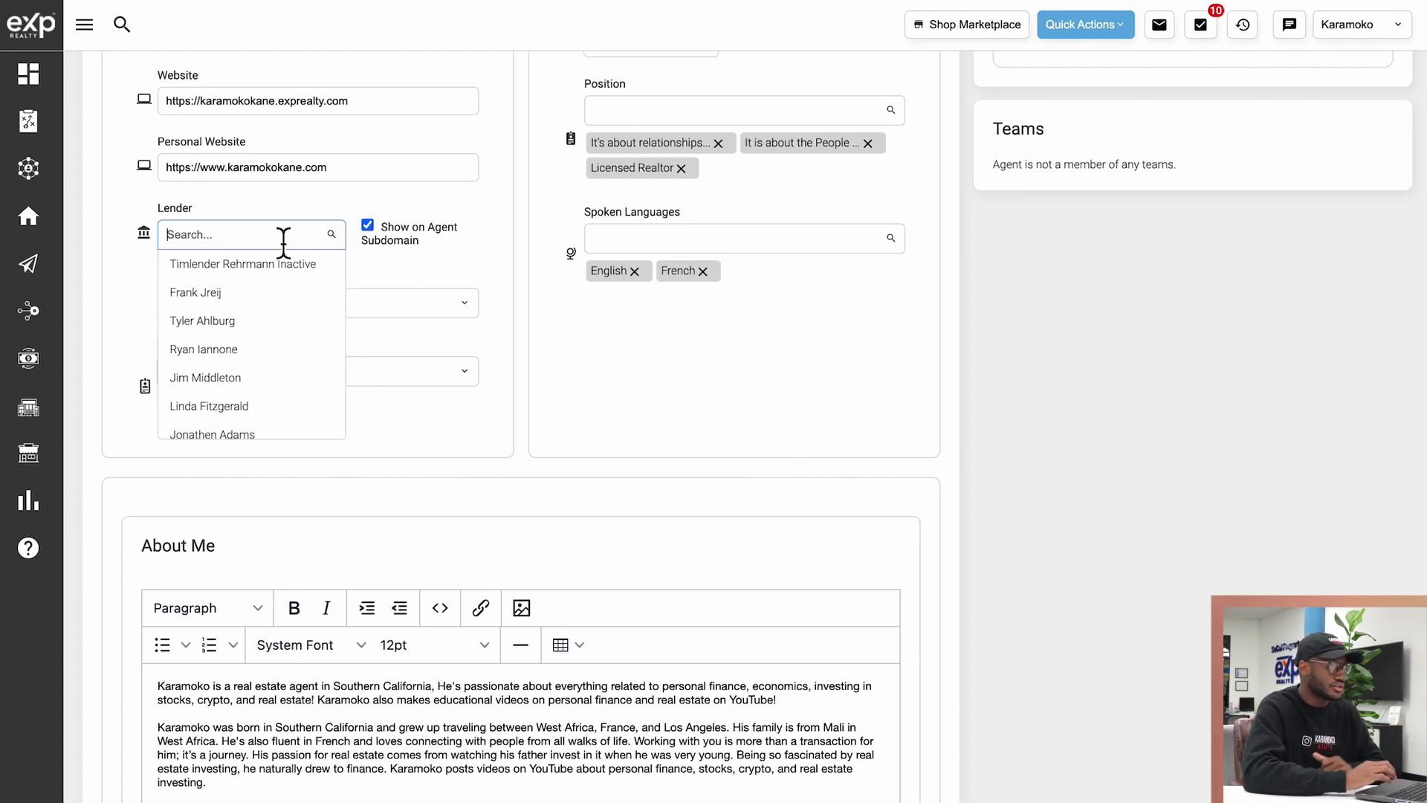
left_click(517, 278)
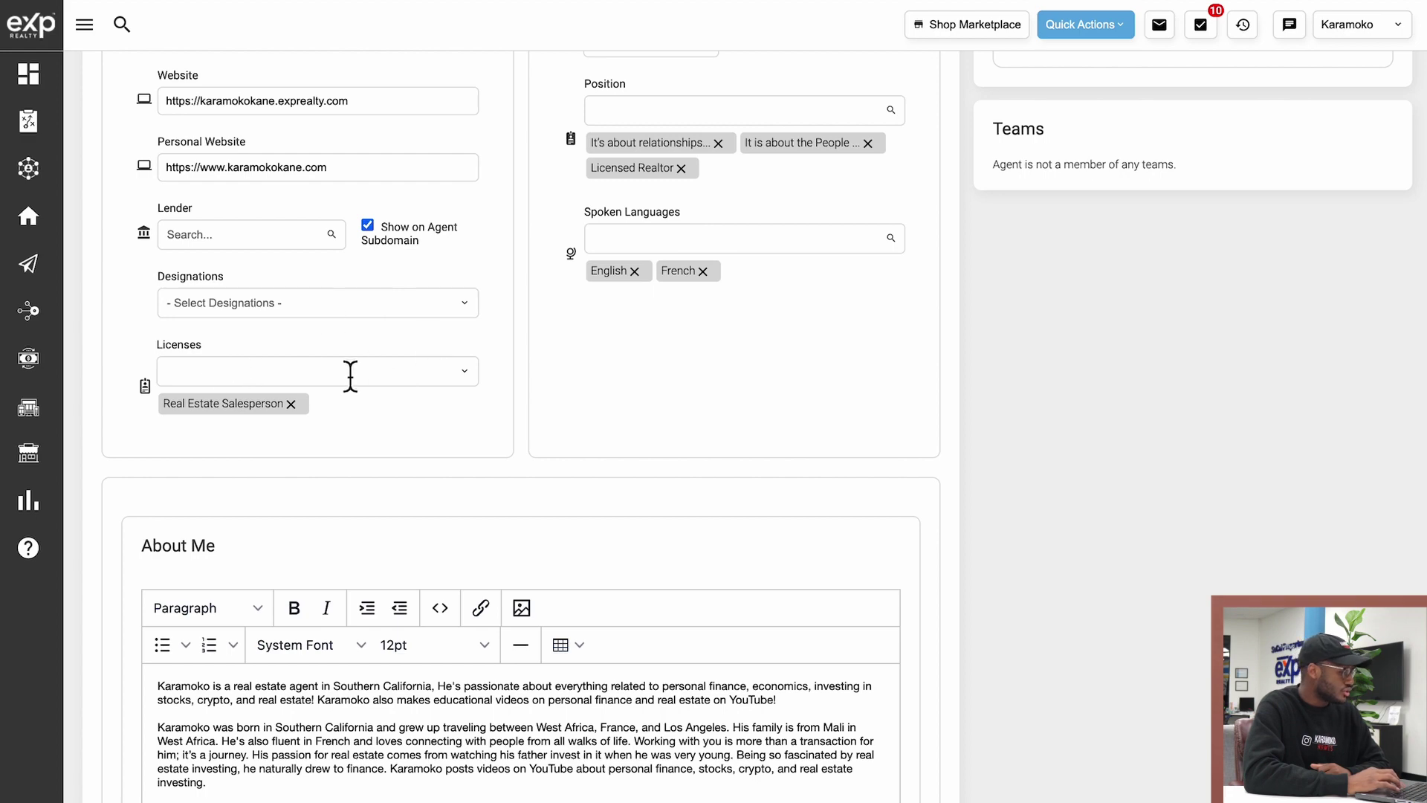
scroll(350, 375, "up", 8)
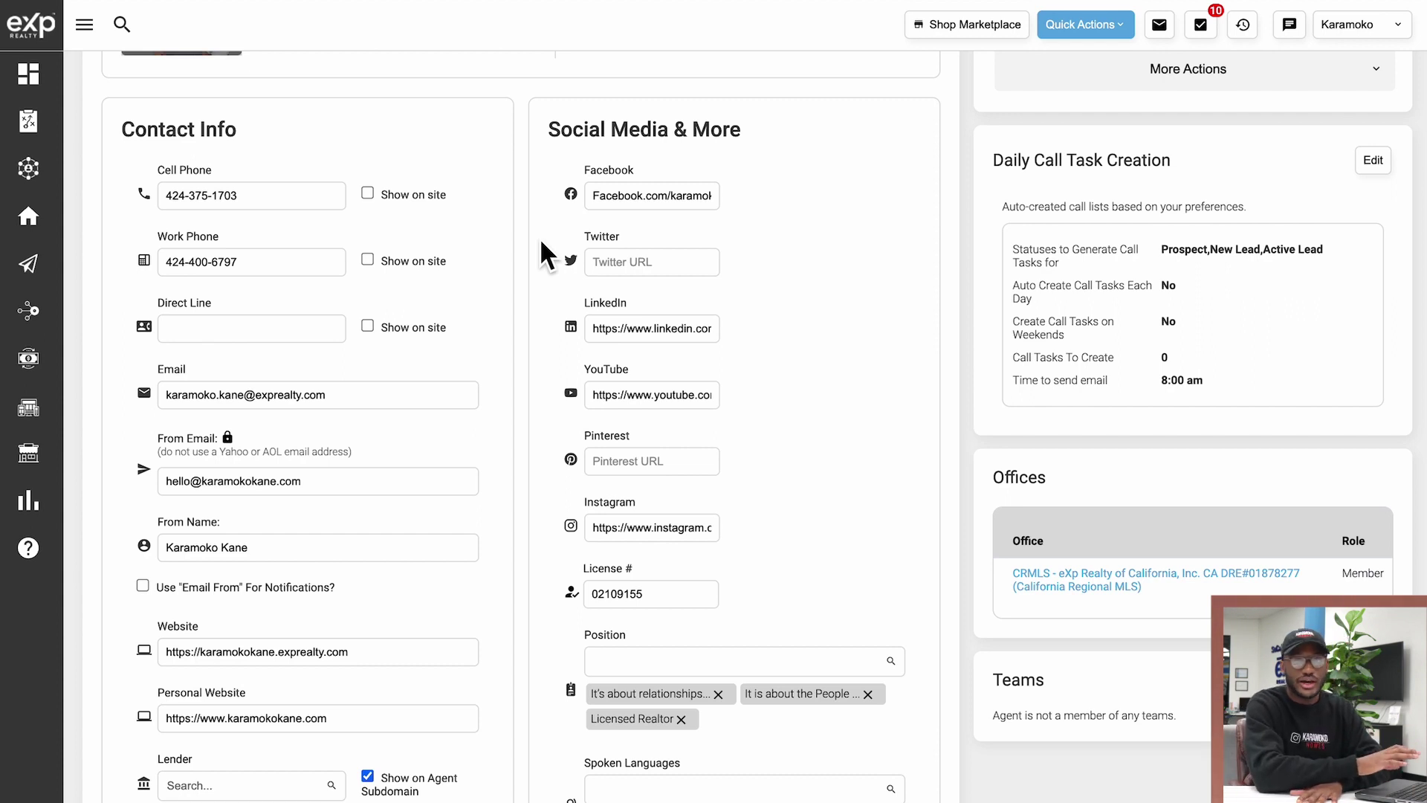
scroll(540, 238, "down", 5)
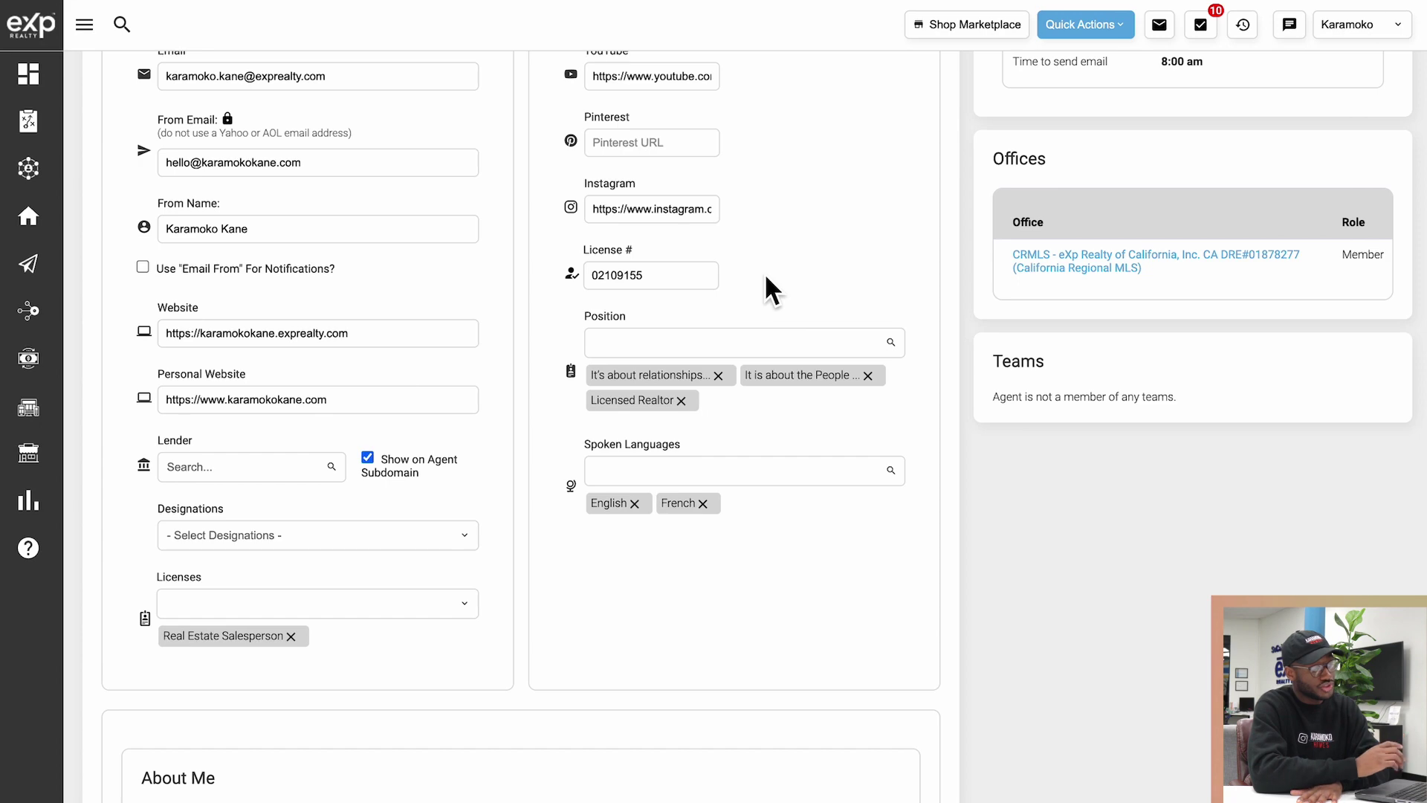
scroll(765, 286, "down", 2)
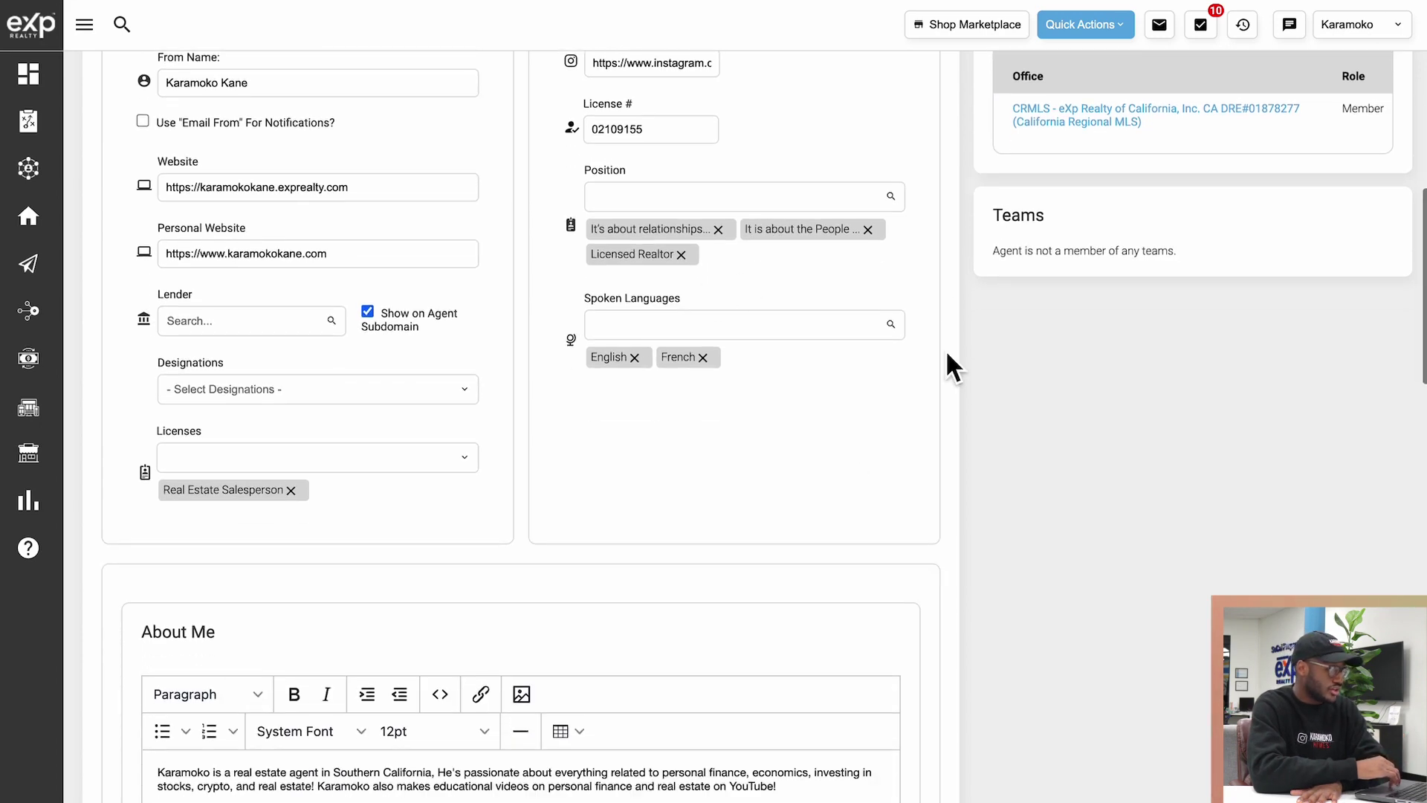
scroll(804, 339, "down", 1)
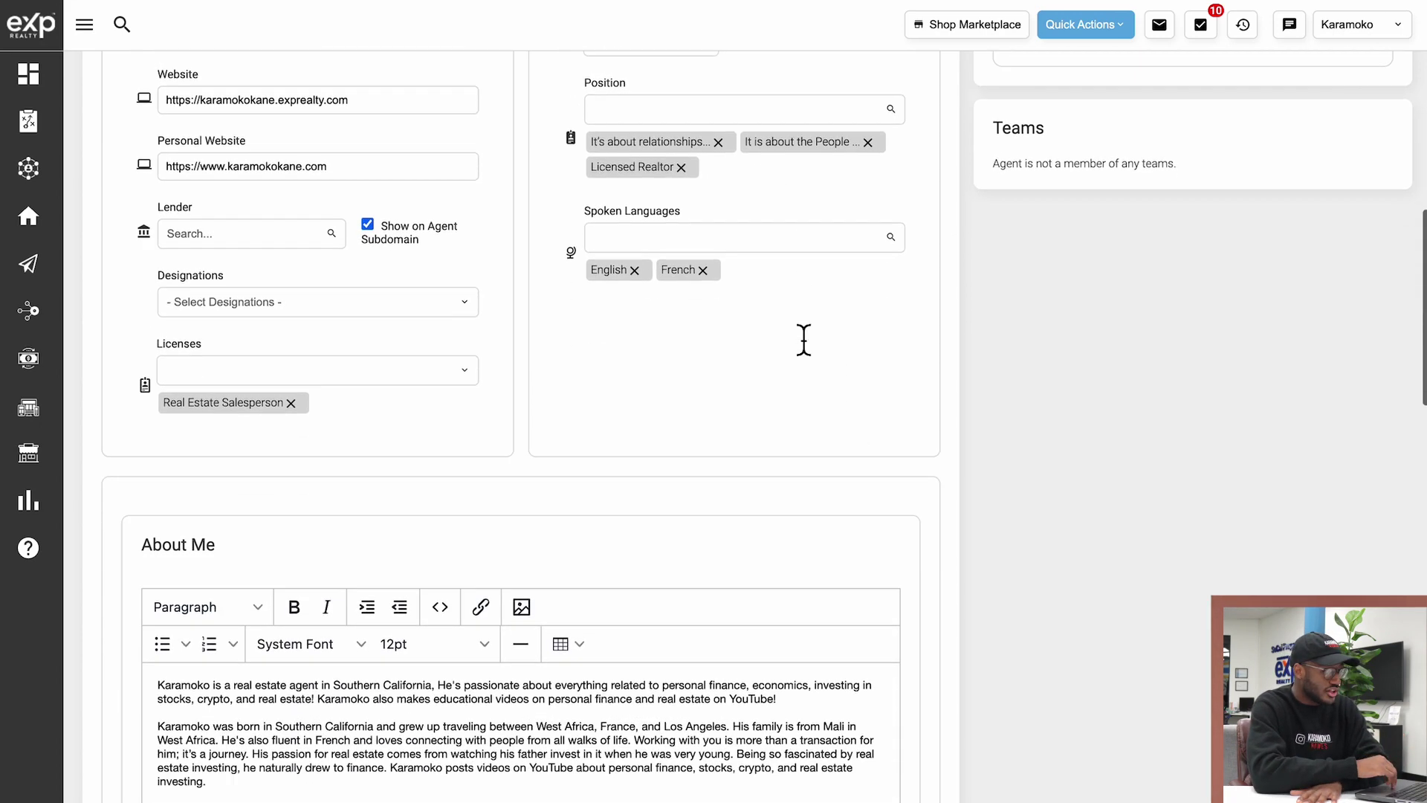
scroll(803, 339, "down", 6)
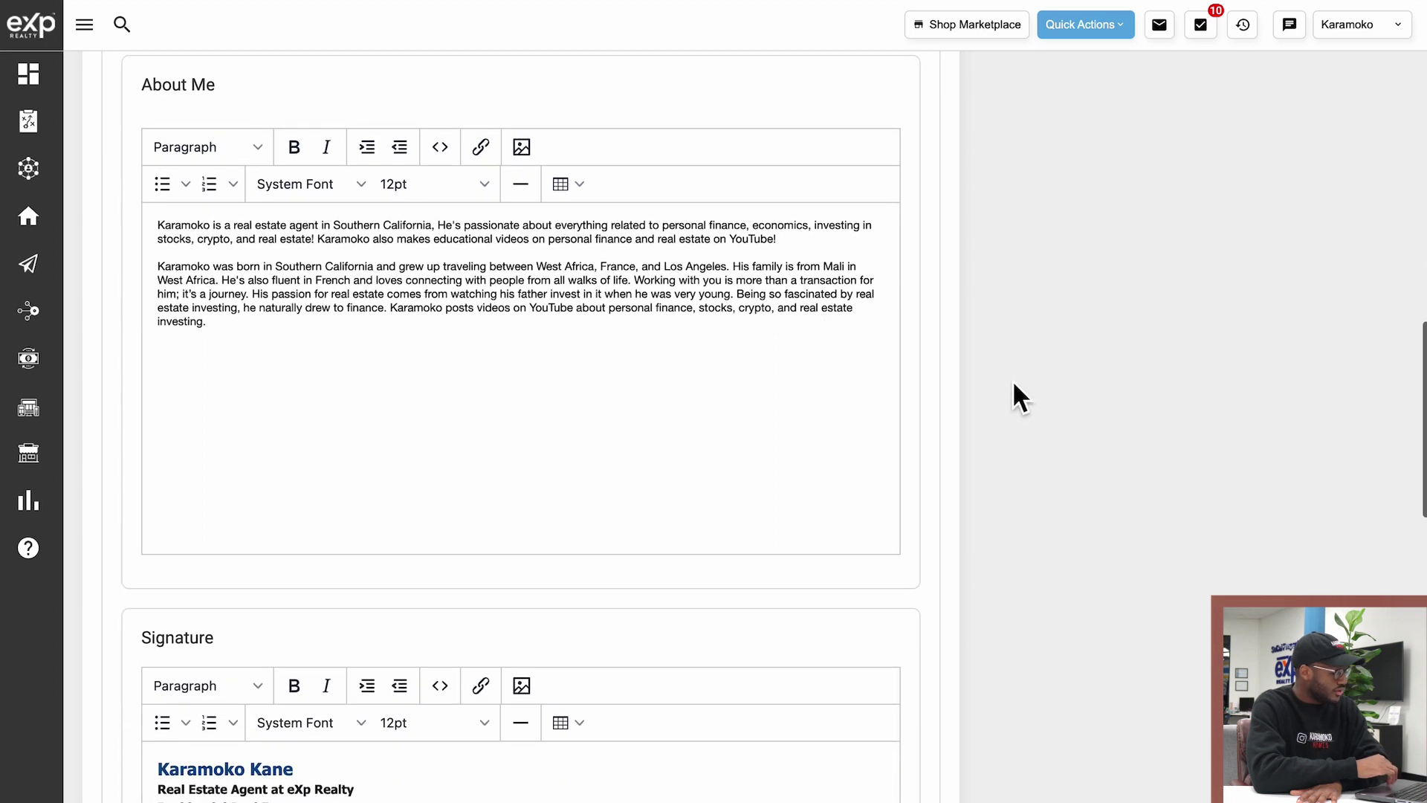
scroll(1012, 380, "down", 1)
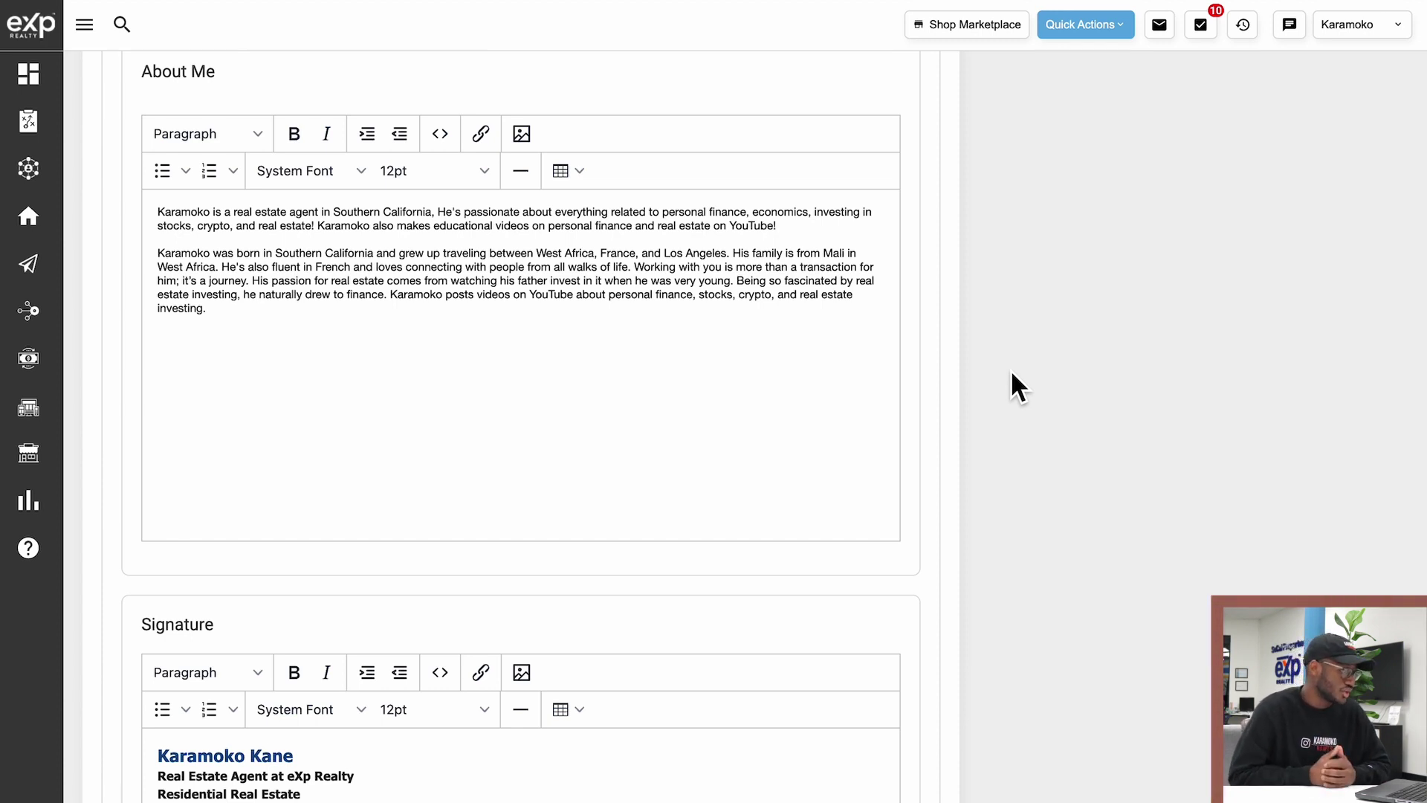
scroll(1012, 374, "down", 2)
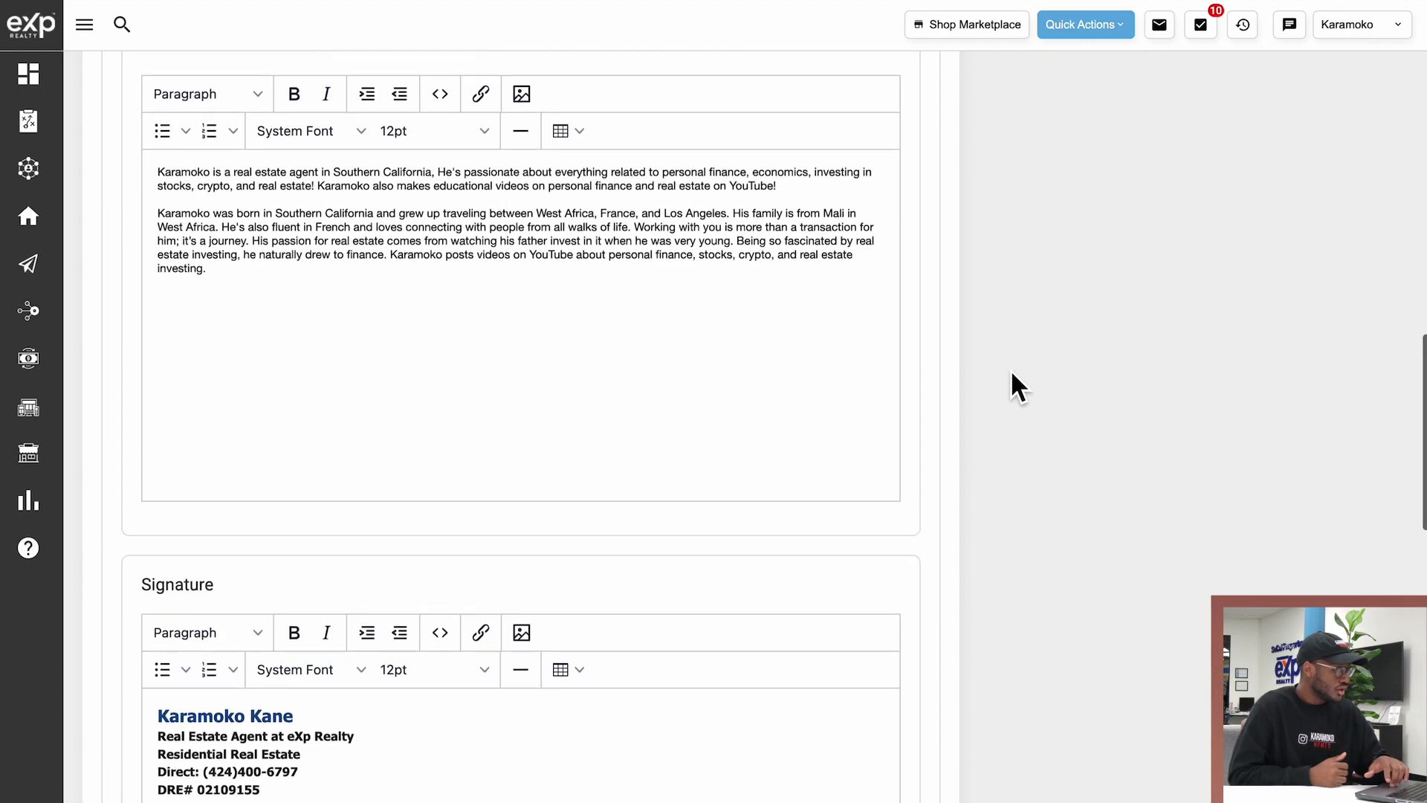
scroll(1011, 374, "up", 1)
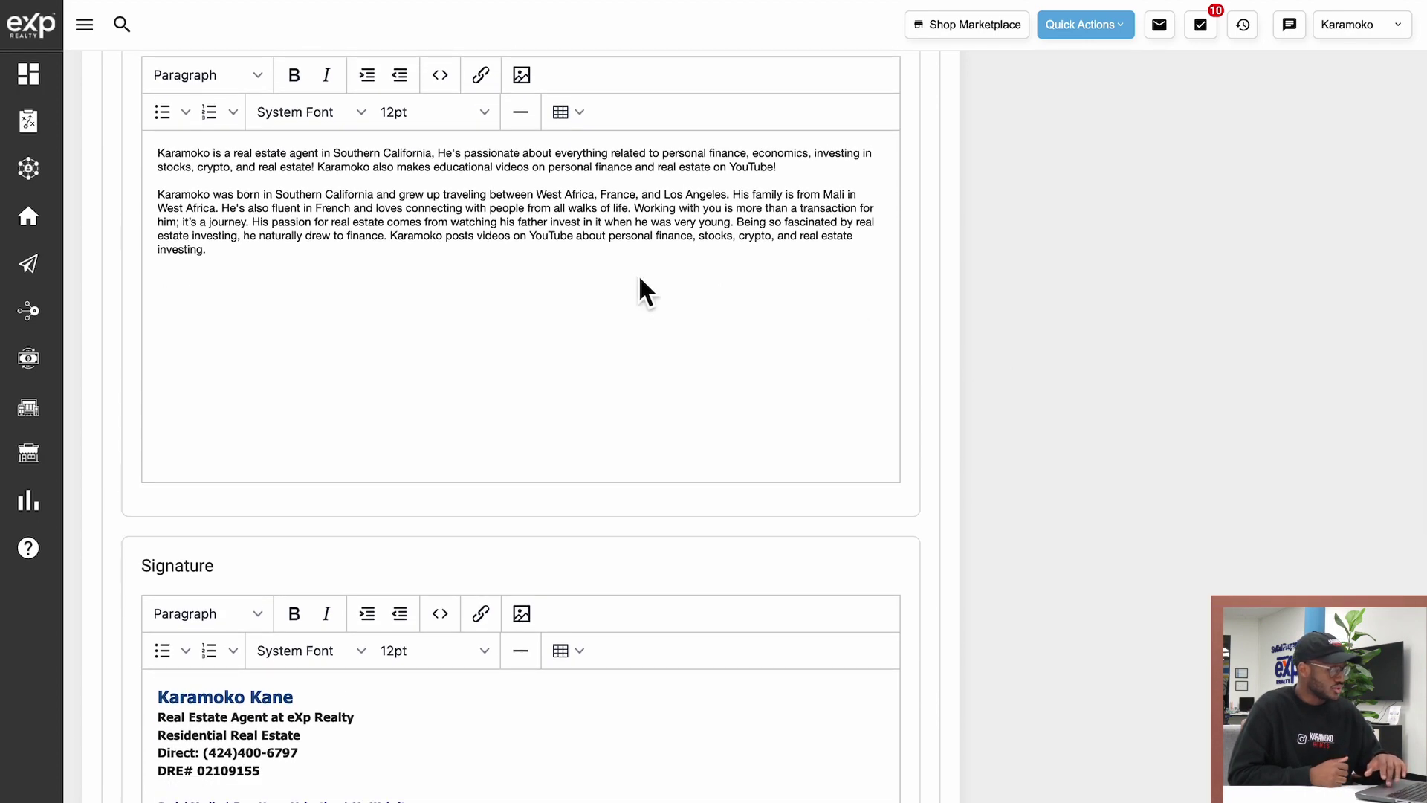
scroll(639, 286, "down", 6)
scroll(639, 281, "down", 1)
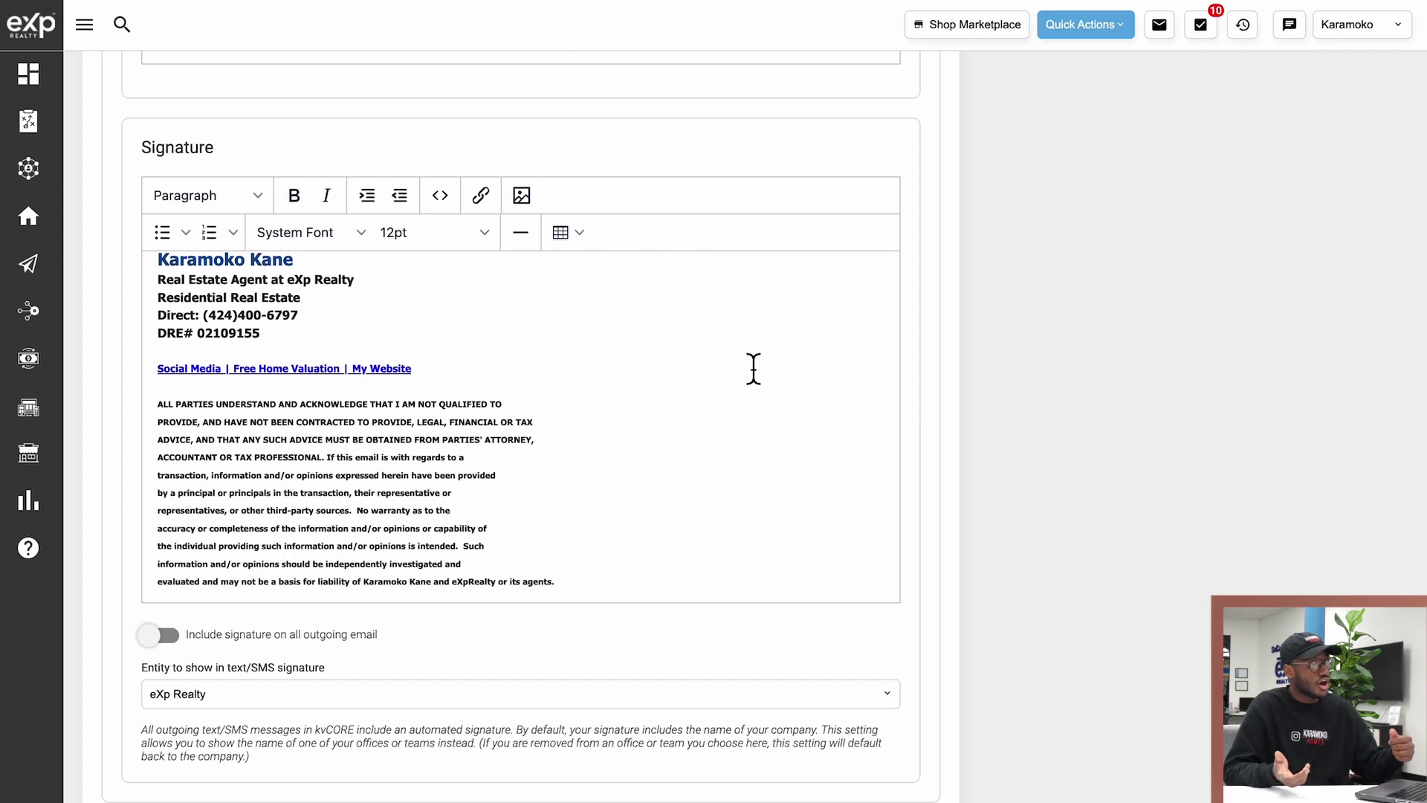
triple_click(753, 369)
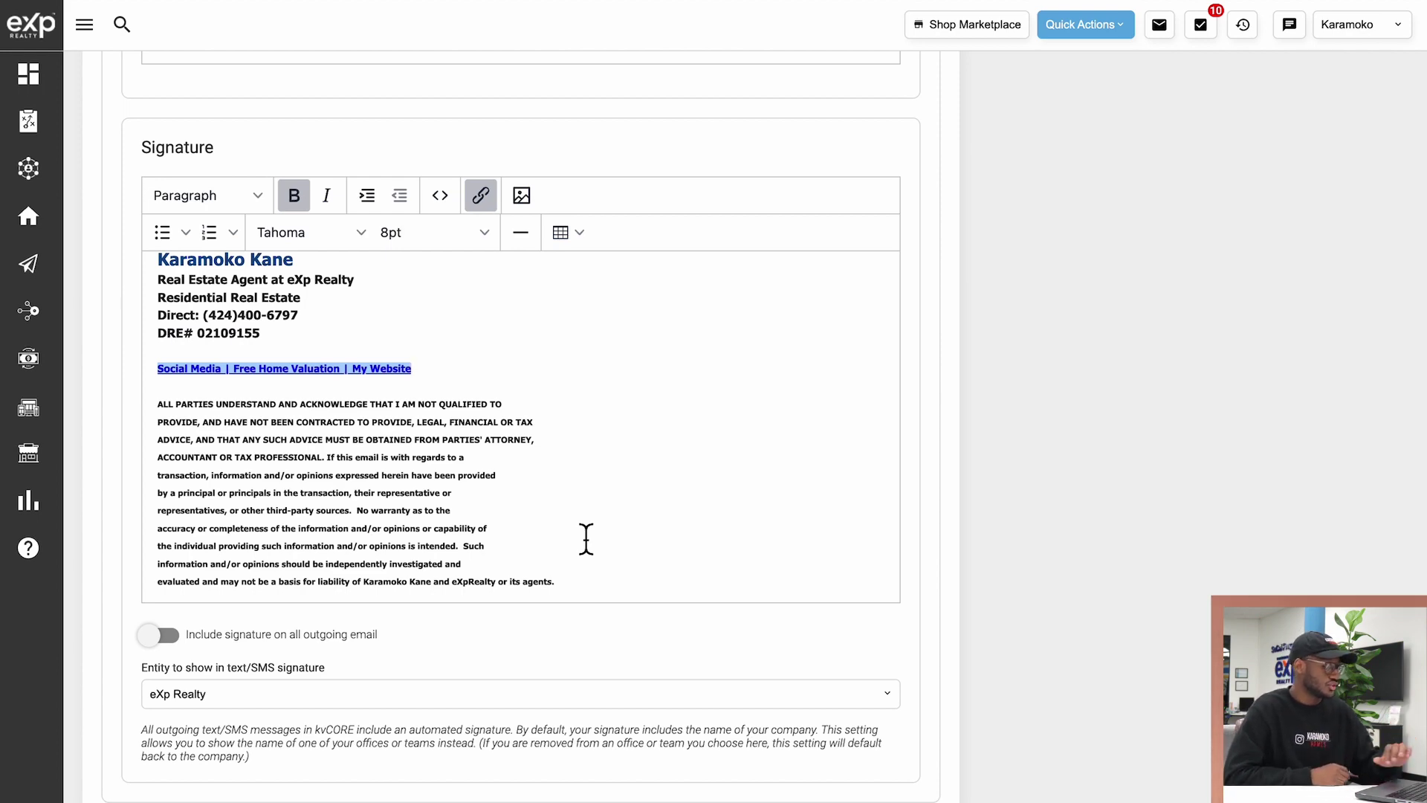
scroll(452, 654, "down", 6)
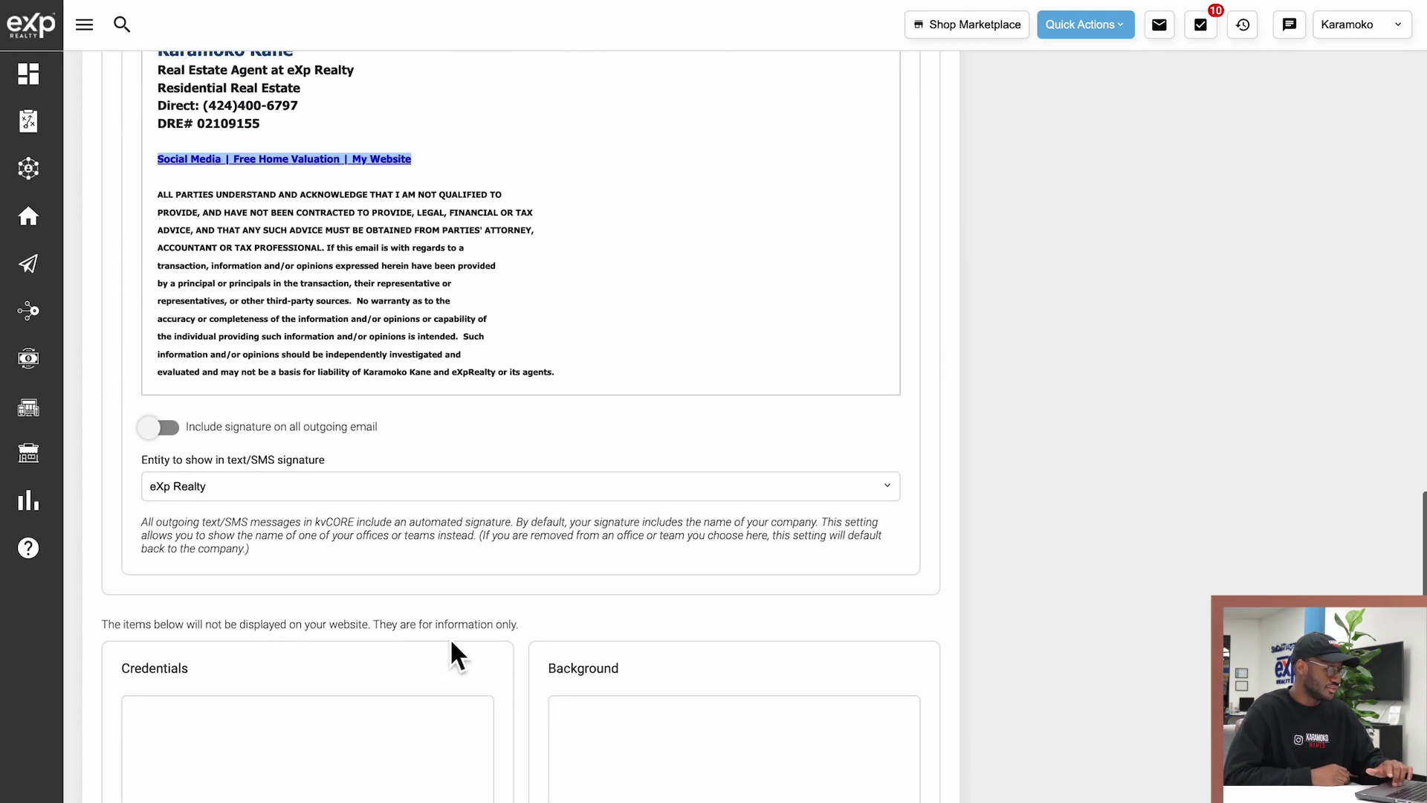
scroll(446, 637, "up", 4)
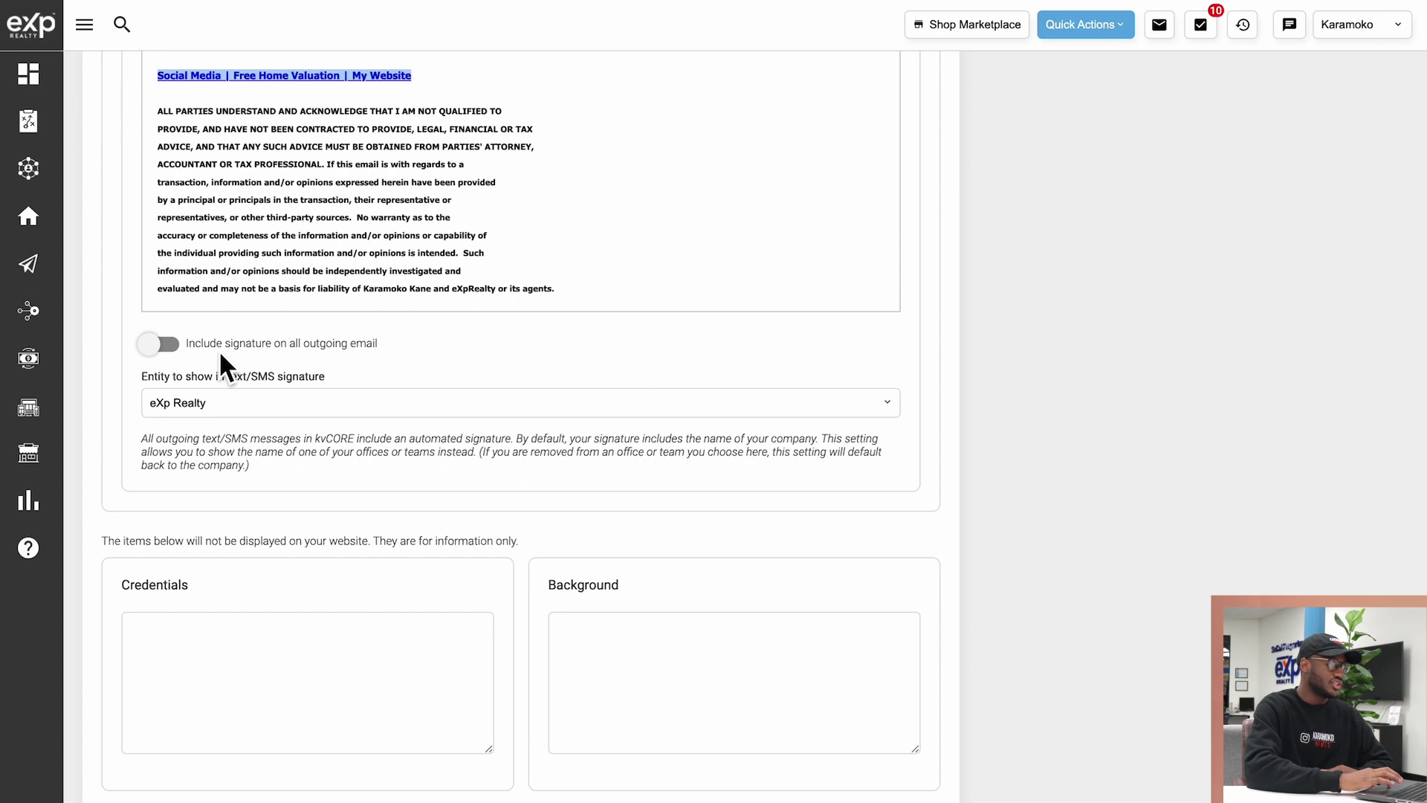
left_click(165, 345)
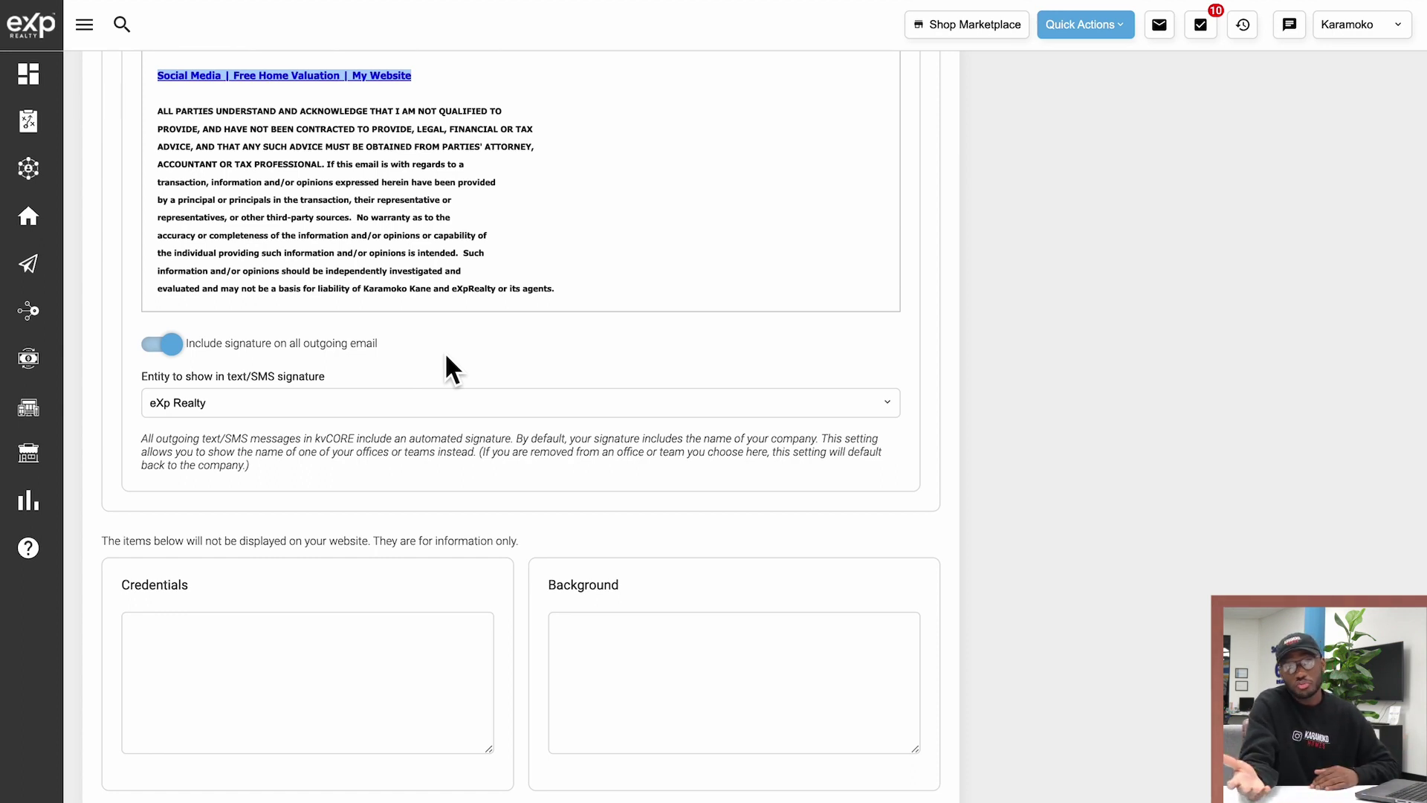
left_click(176, 349)
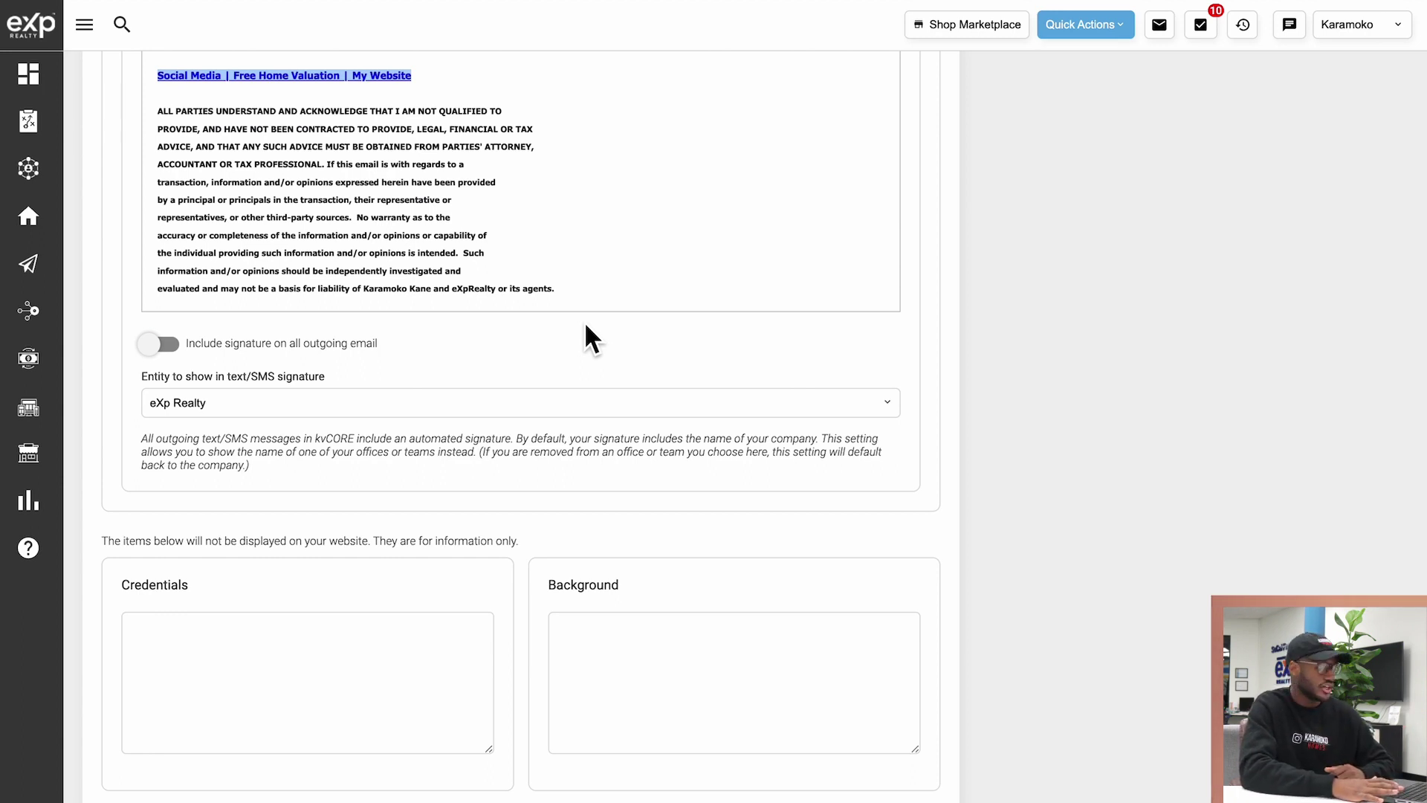
scroll(586, 331, "down", 1)
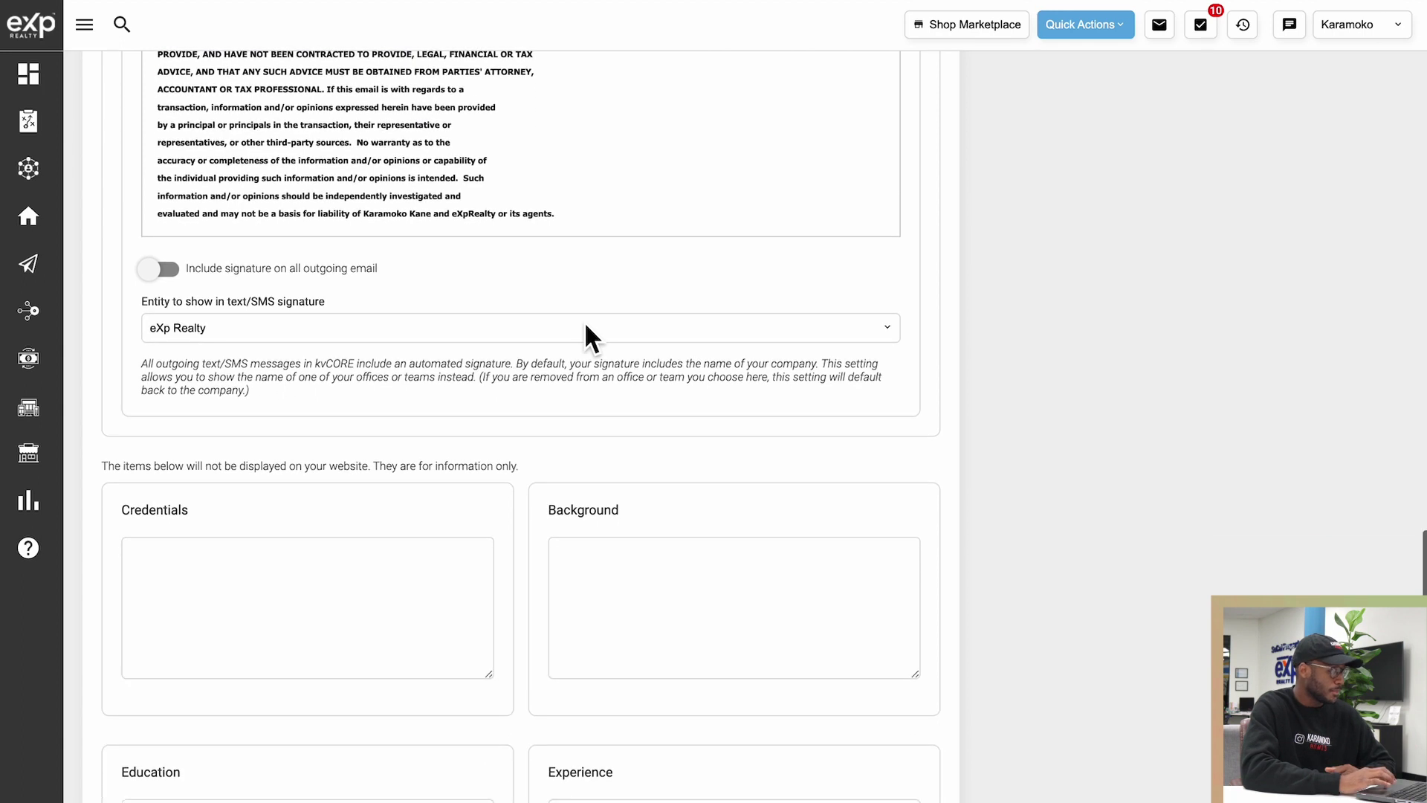
scroll(257, 320, "down", 1)
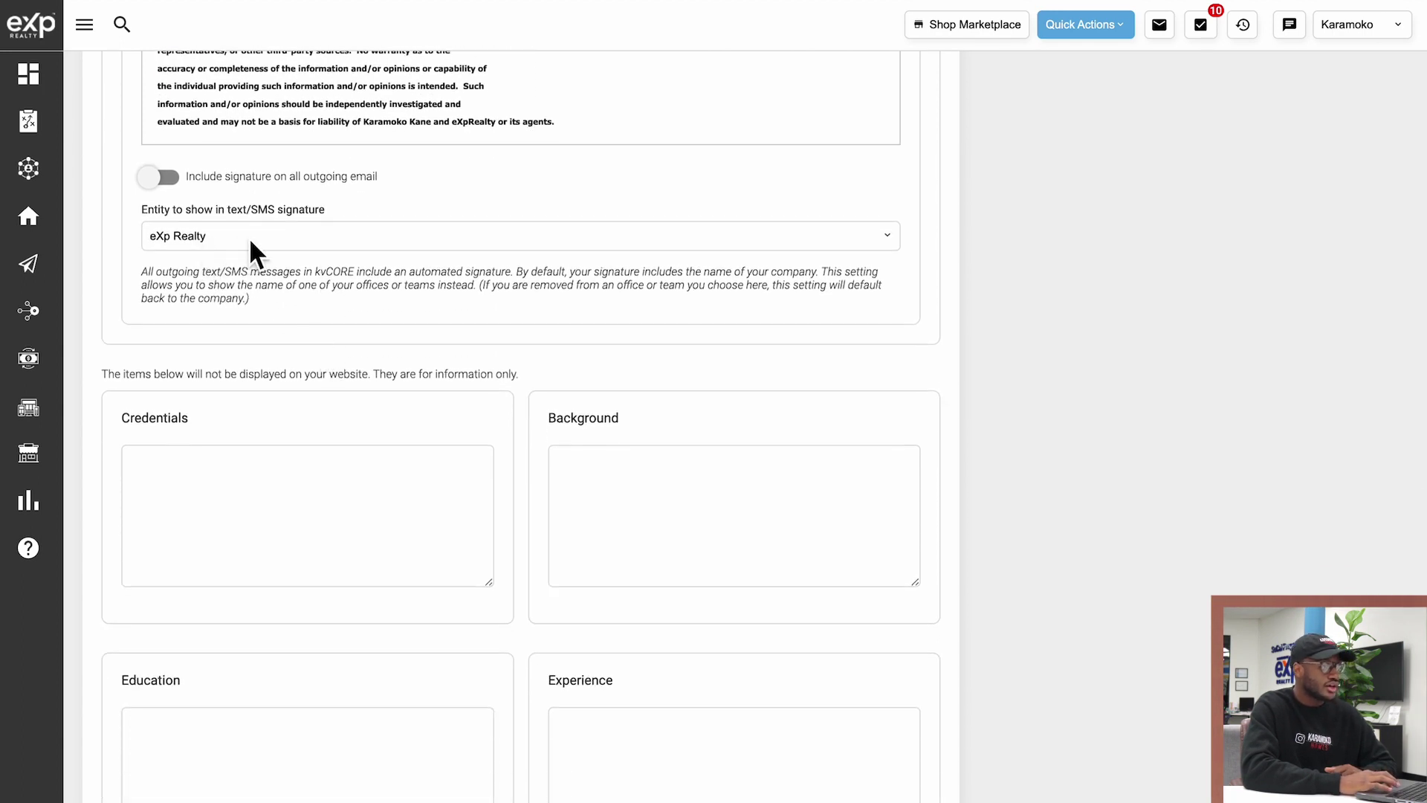
left_click(250, 251)
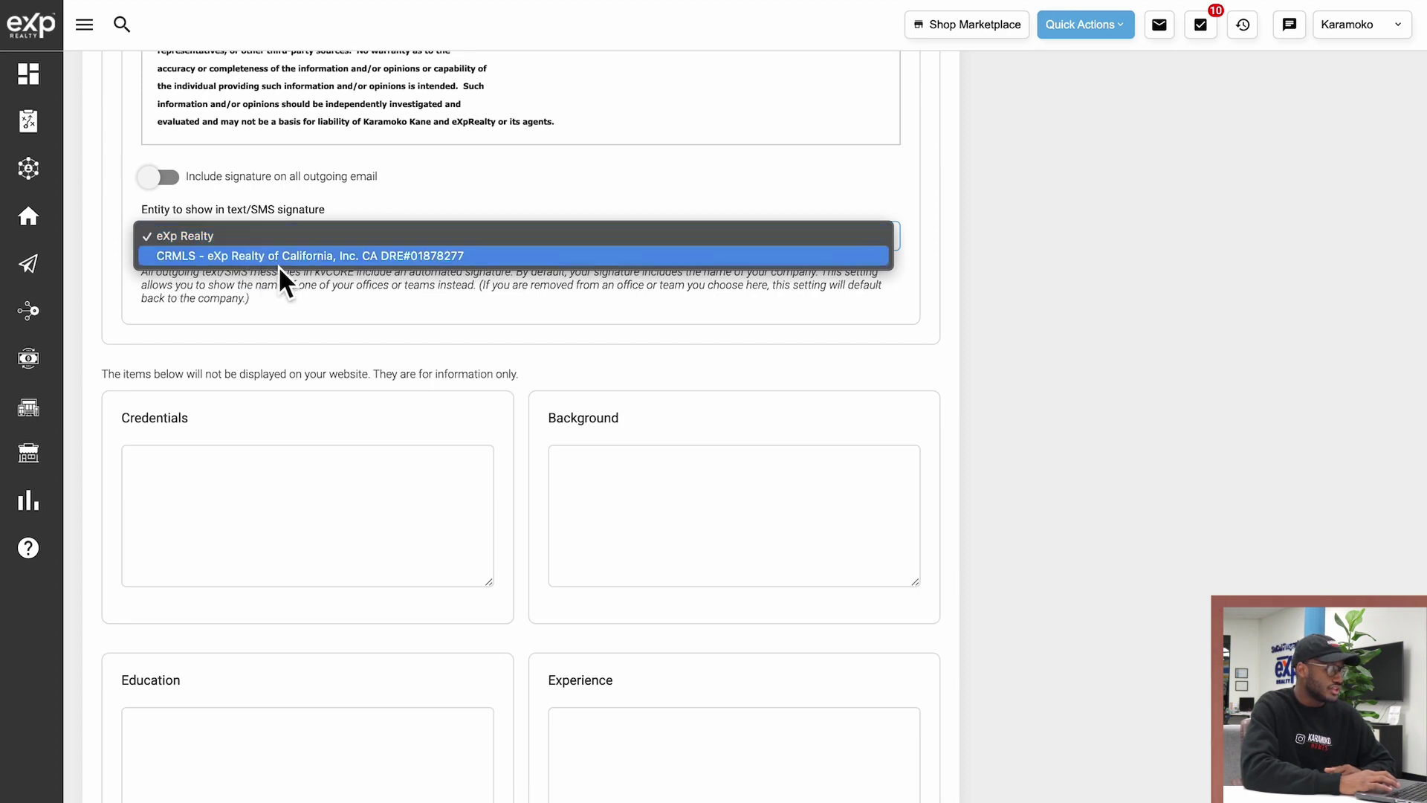
left_click(203, 239)
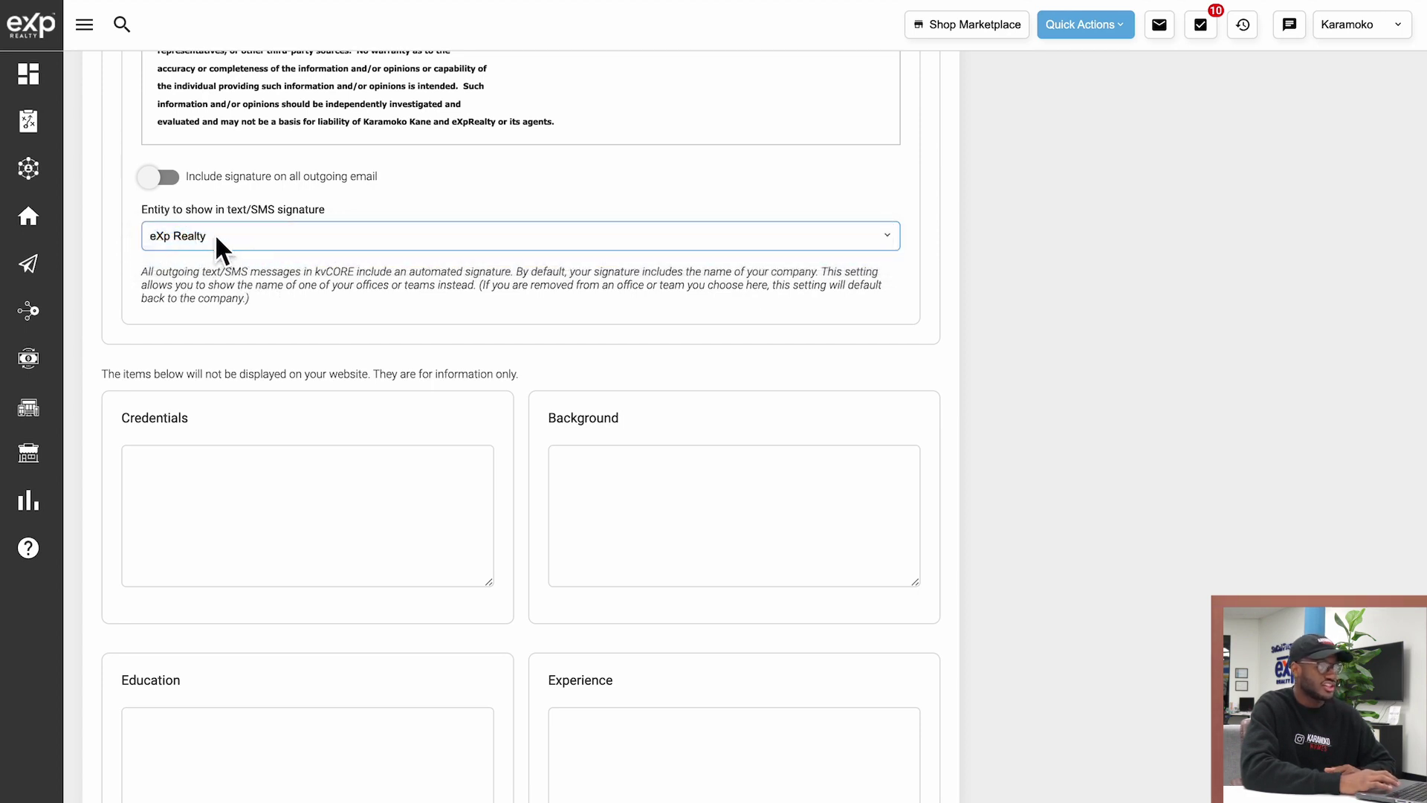
scroll(253, 261, "down", 3)
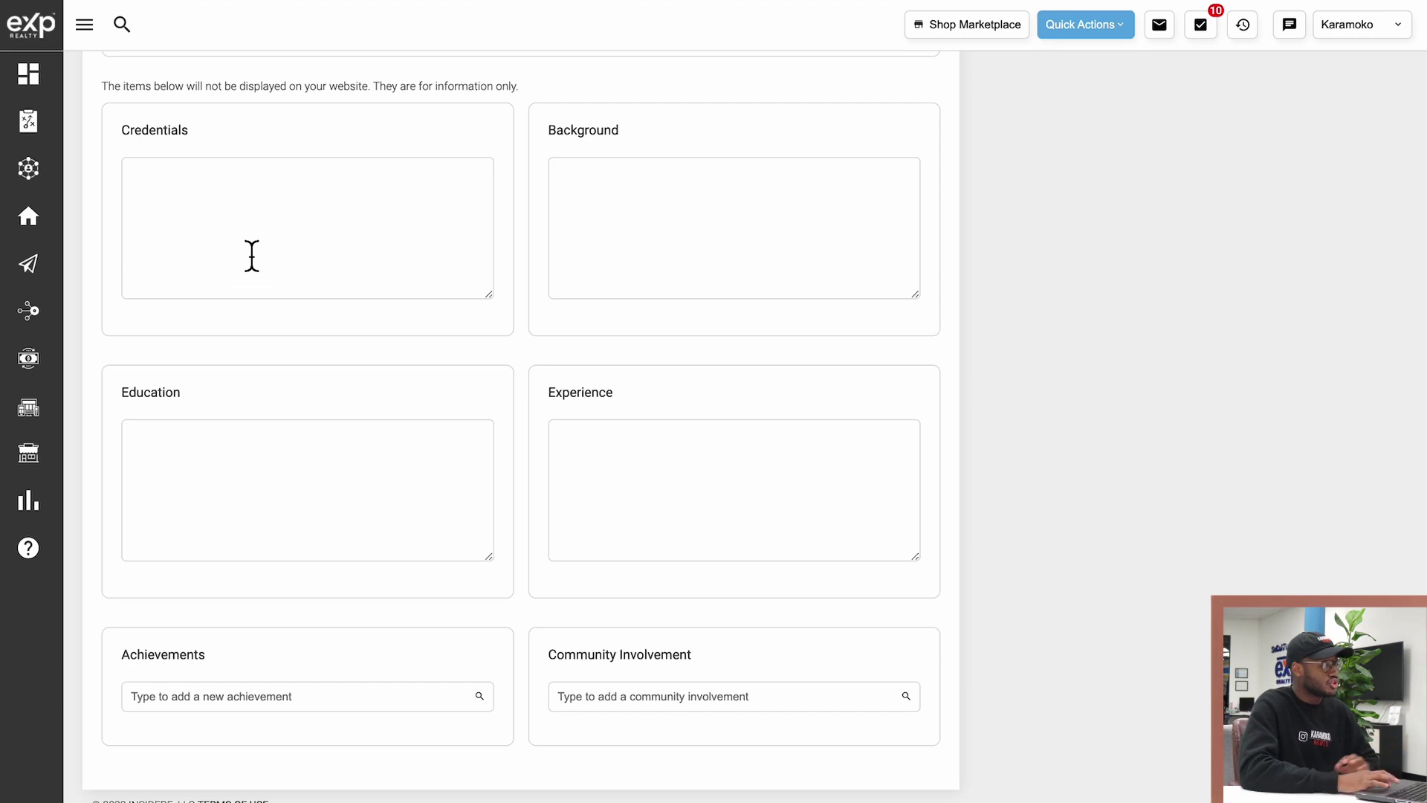
left_click(252, 256)
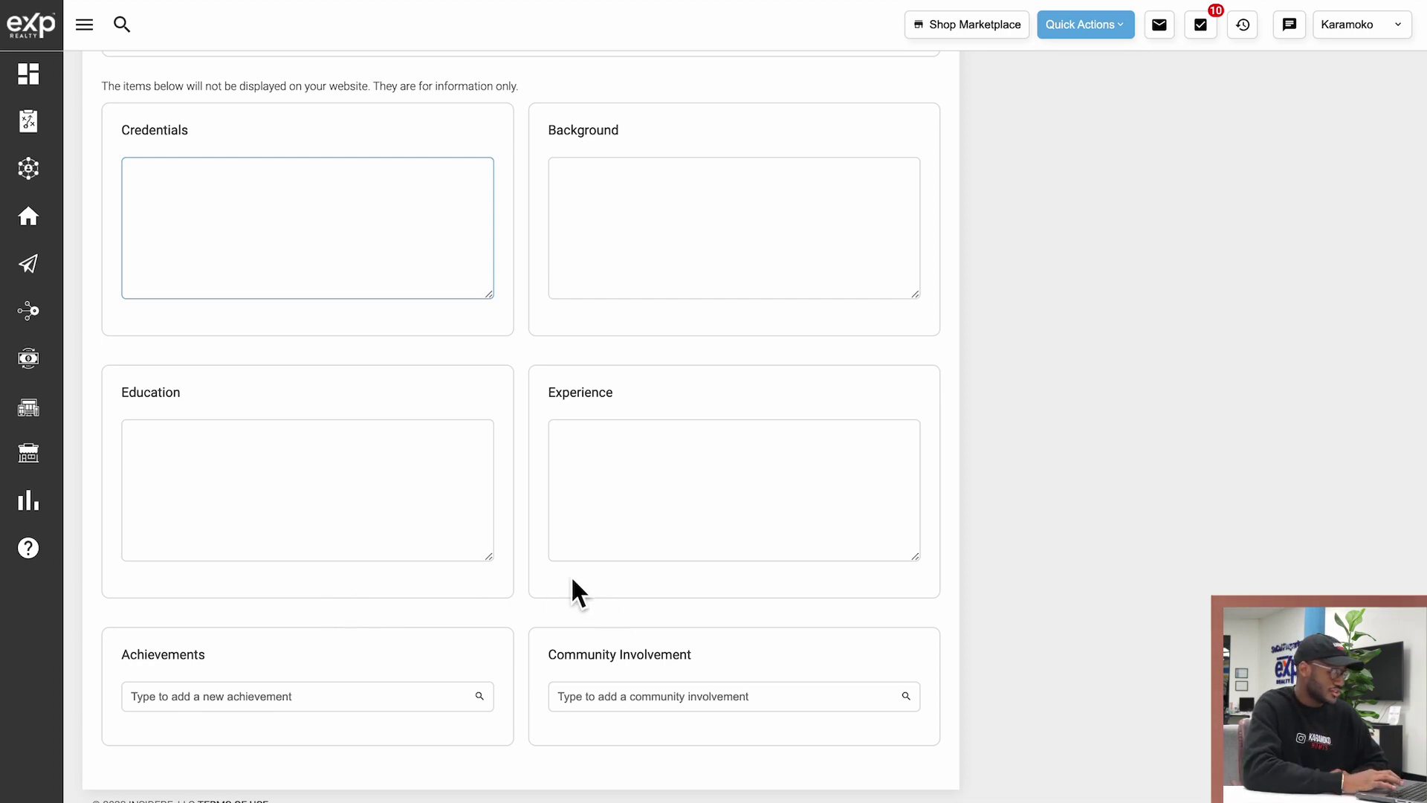
scroll(526, 461, "up", 1)
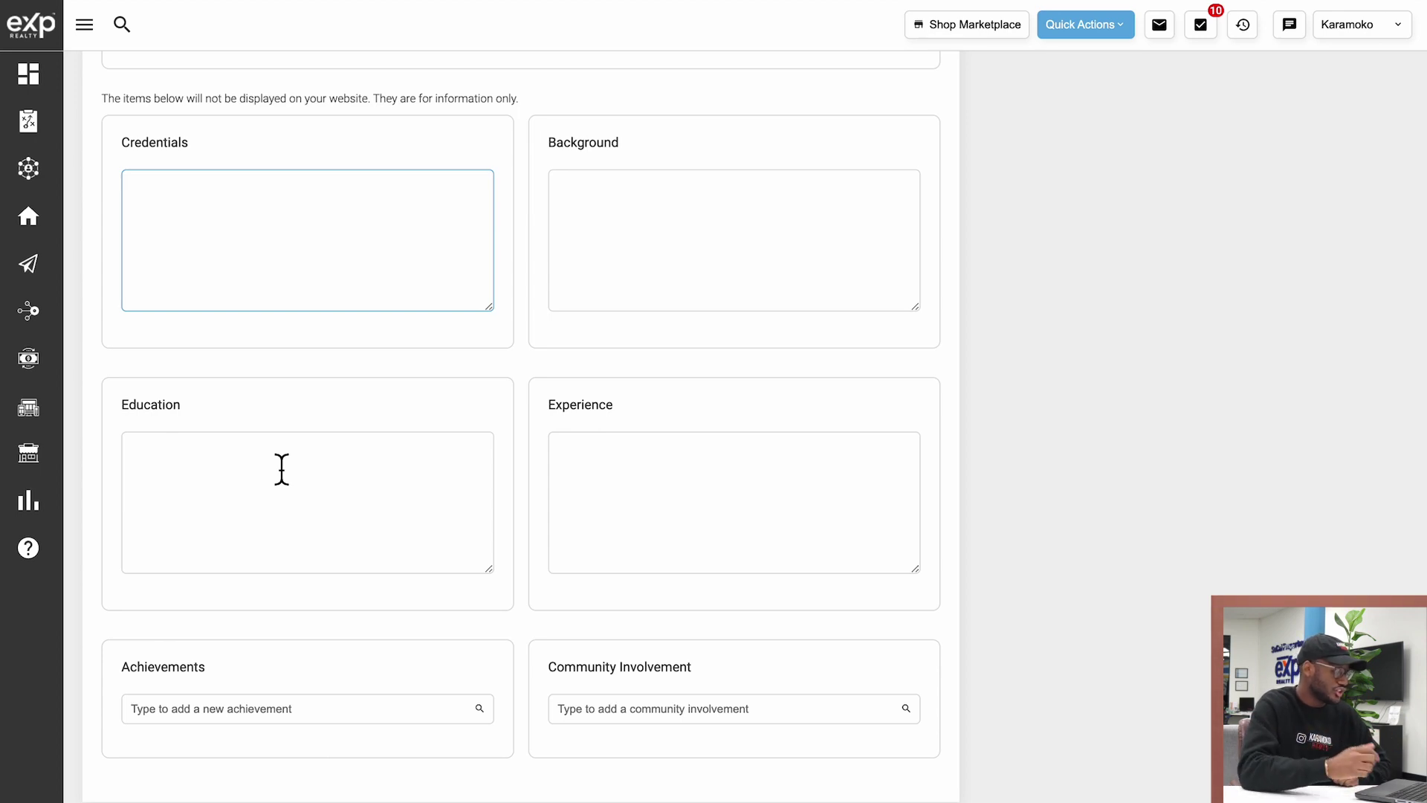
scroll(1176, 426, "down", 1)
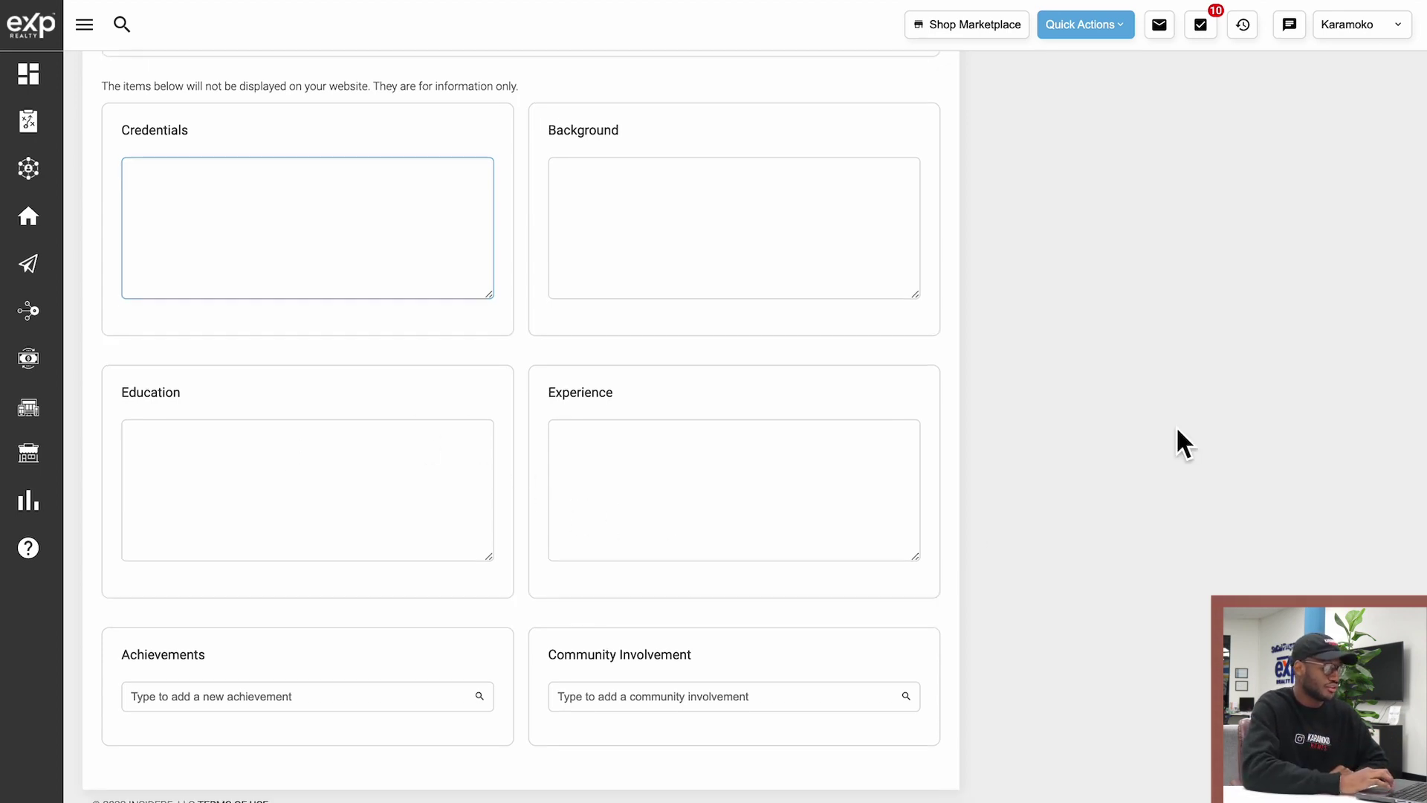
scroll(1178, 429, "up", 2)
scroll(1177, 429, "up", 15)
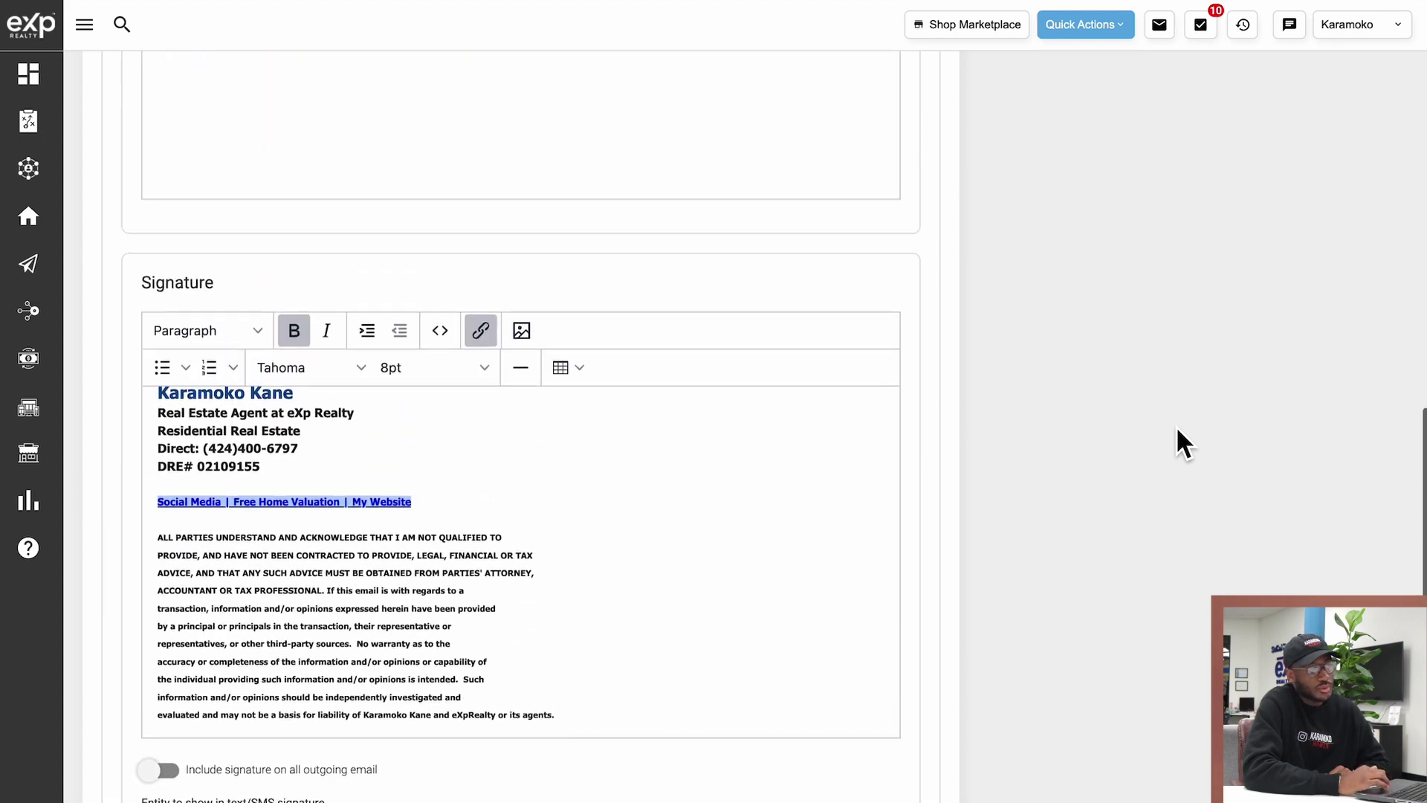
scroll(1176, 429, "up", 5)
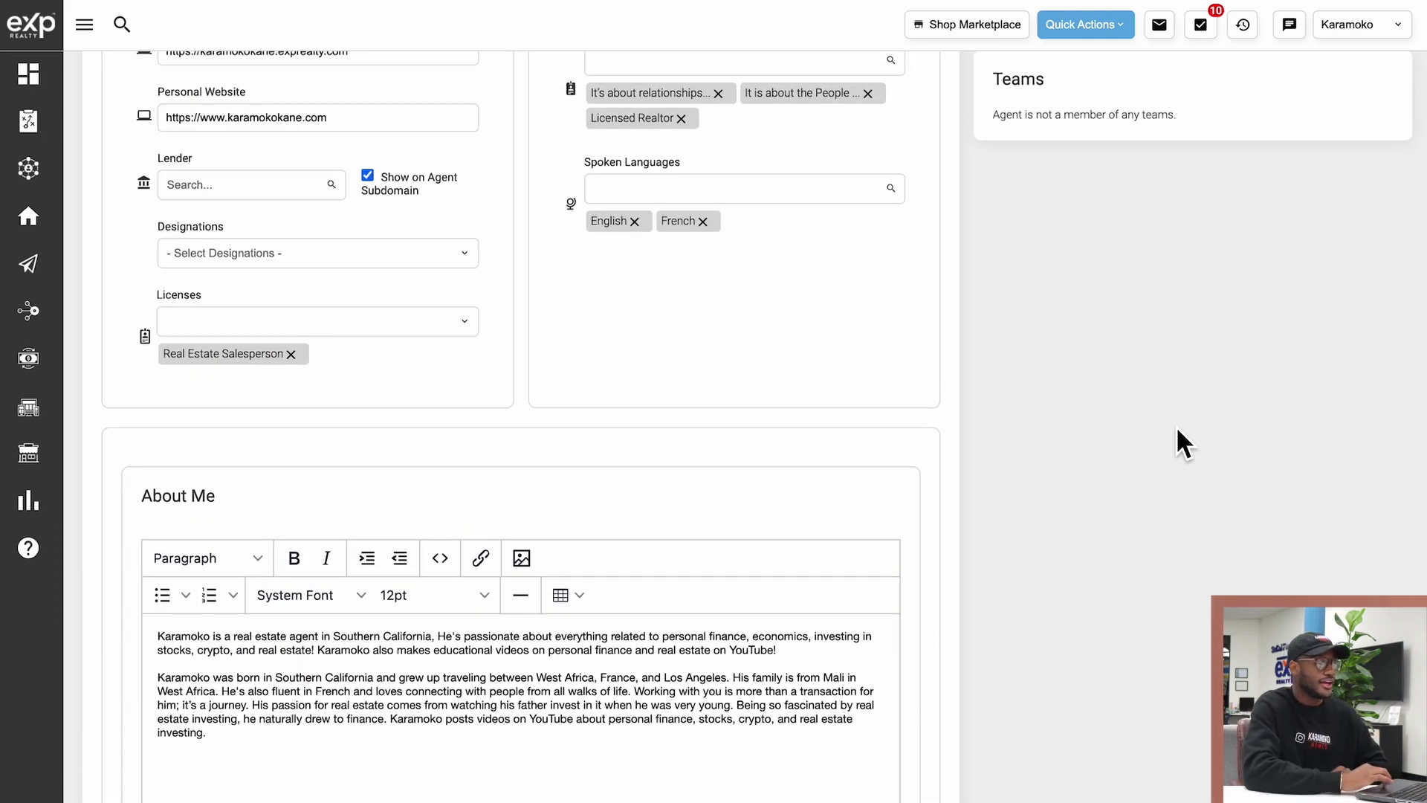
scroll(1177, 430, "up", 4)
scroll(1176, 426, "up", 8)
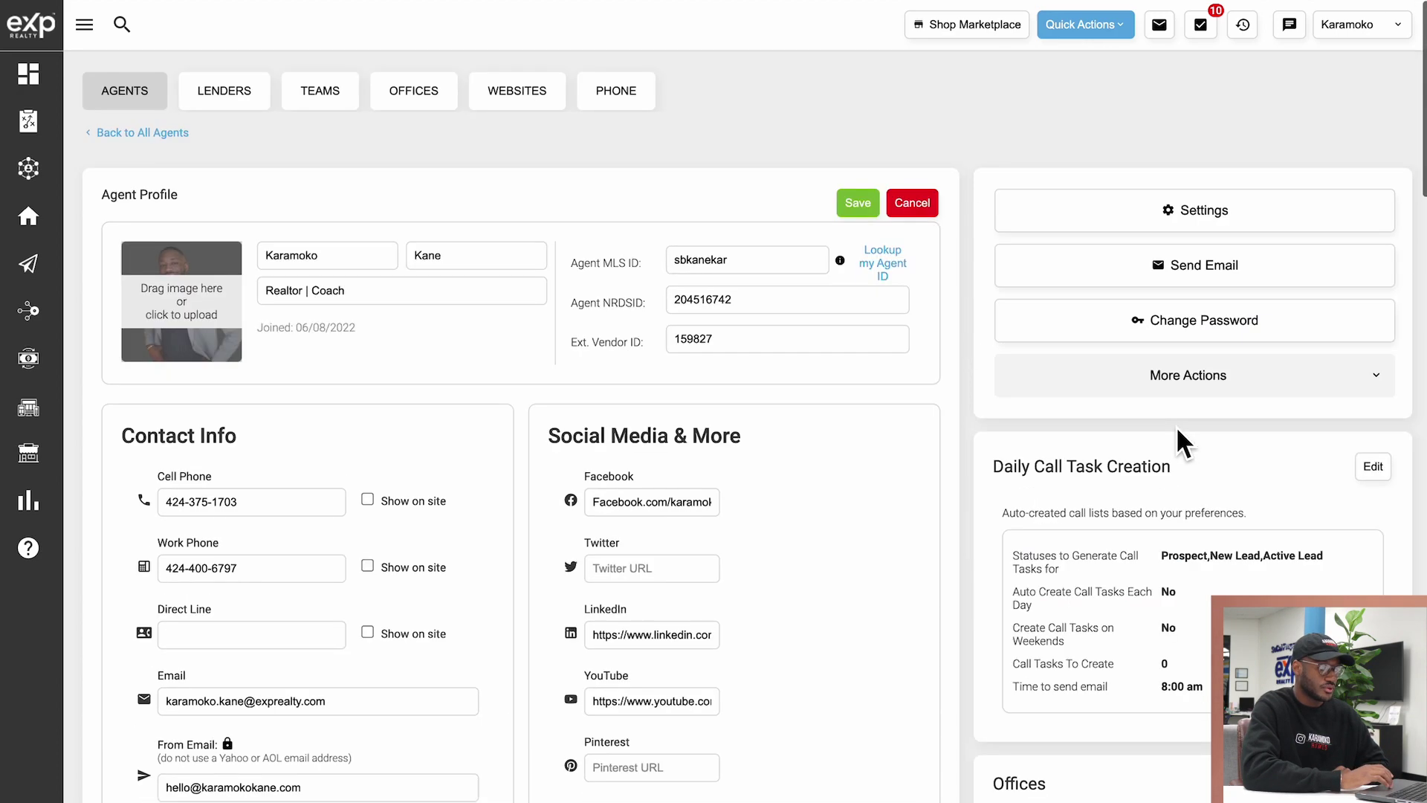